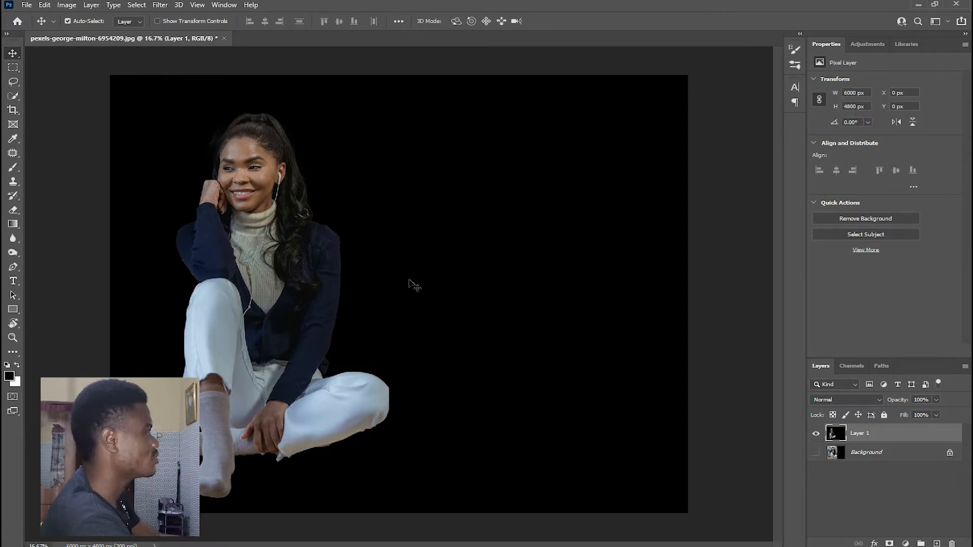
# - Show the rulers, then place a horizontal guide just above the woman's head and a vertical guide at about 5720 px near the canvas's right edge
pyautogui.hotkey('ctrl', '-')
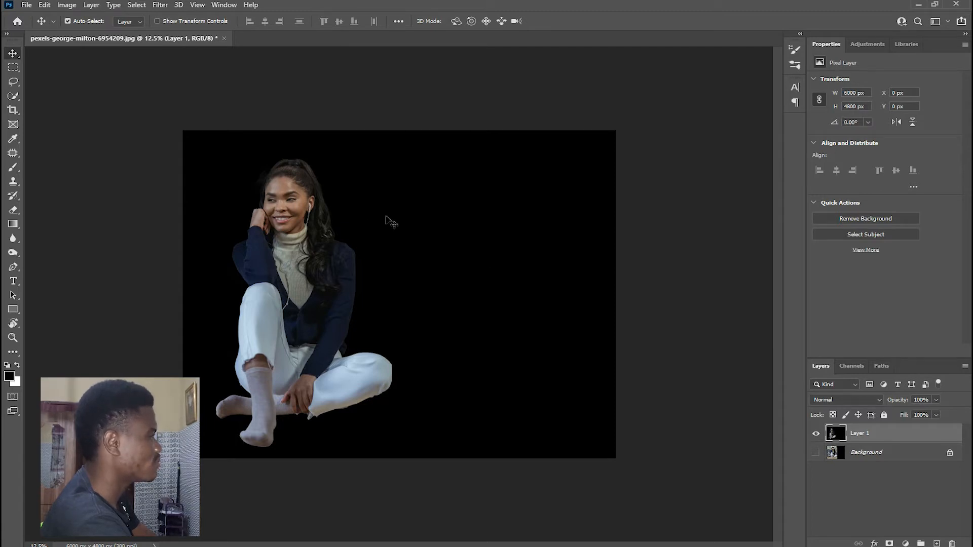
pyautogui.press('ctrl')
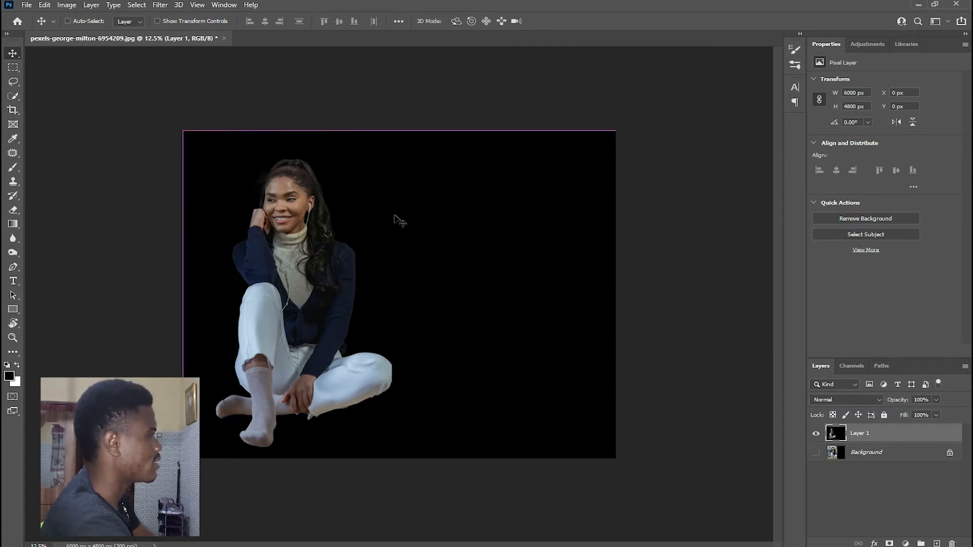
pyautogui.hotkey('ctrl', 'r')
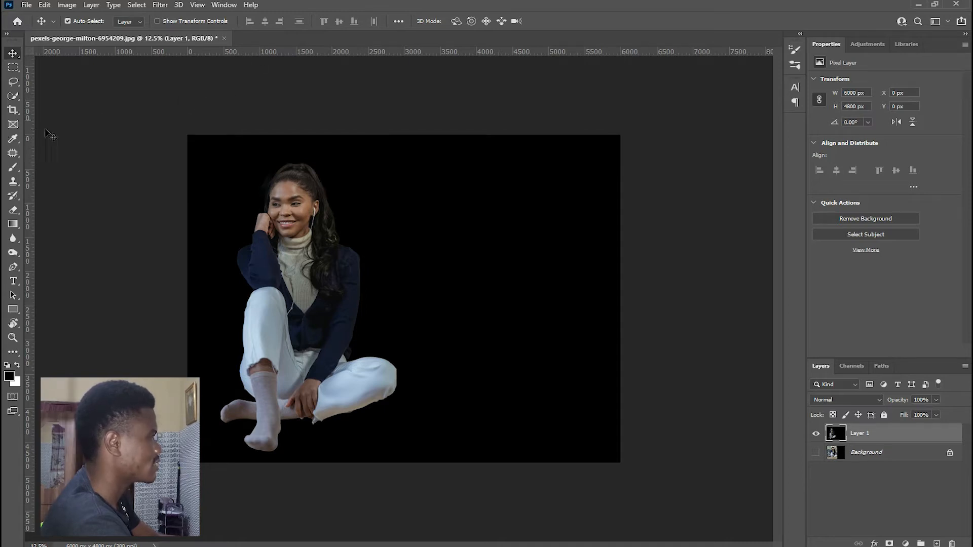
pyautogui.moveTo(356, 51); pyautogui.dragTo(357, 94)
pyautogui.moveTo(357, 131); pyautogui.dragTo(362, 152)
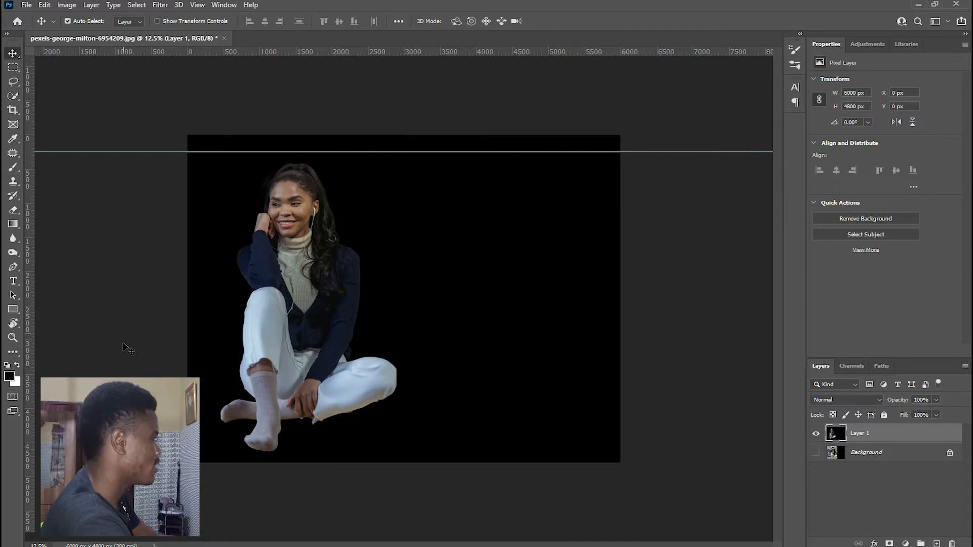
pyautogui.moveTo(29, 320); pyautogui.dragTo(601, 336)
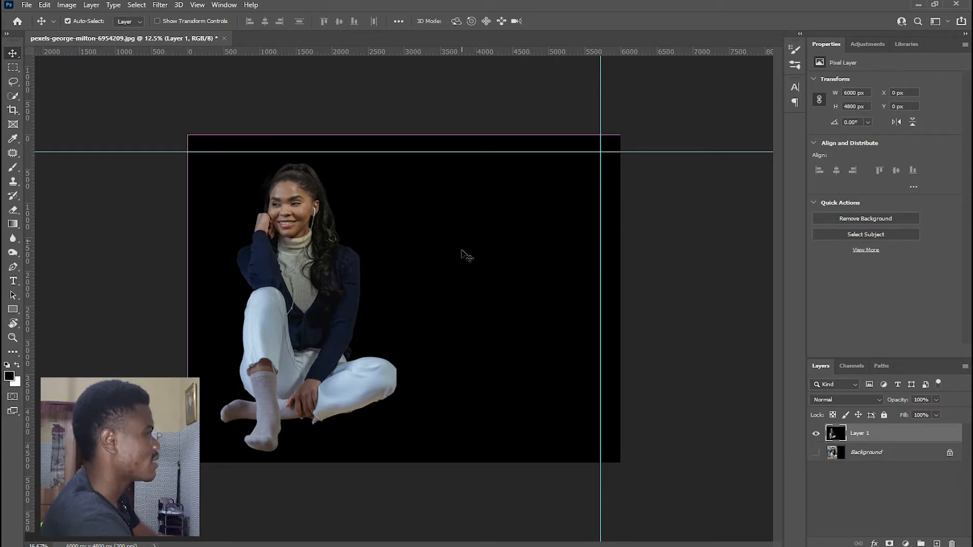
# - Start a Pen tool path just above the woman's head and trace it down, slightly outside her hair and shoulder
pyautogui.hotkey('ctrl', '+')
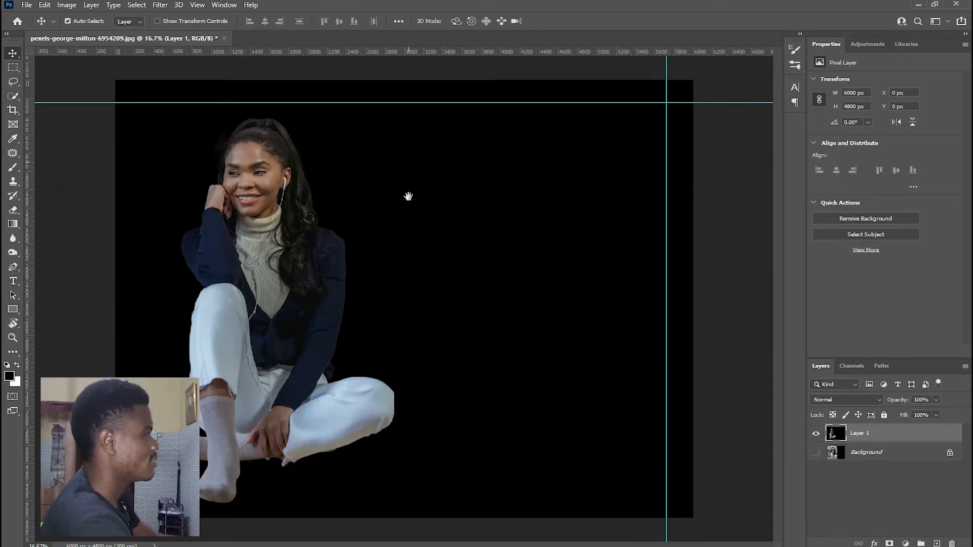
pyautogui.hotkey('ctrl', '-')
pyautogui.hotkey('ctrl', '+')
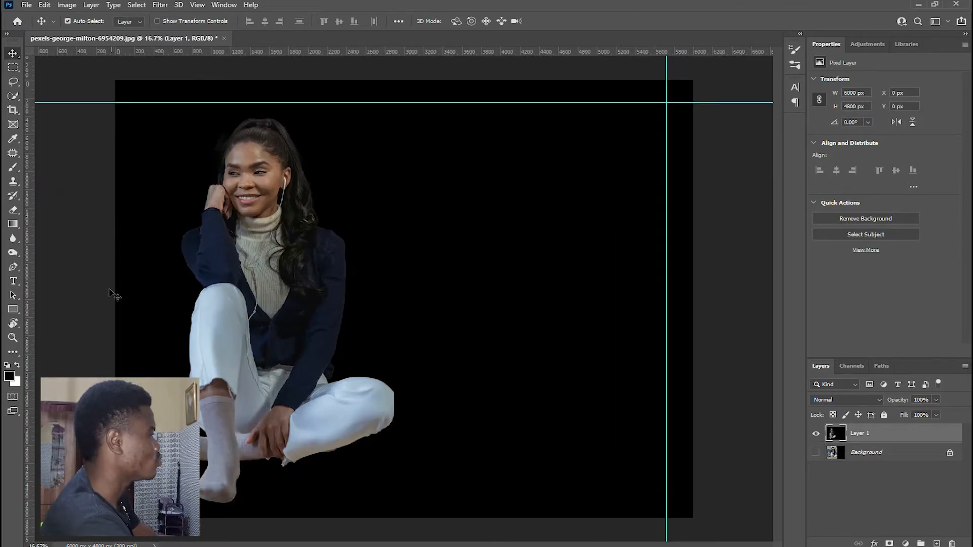
pyautogui.rightClick(16, 268)
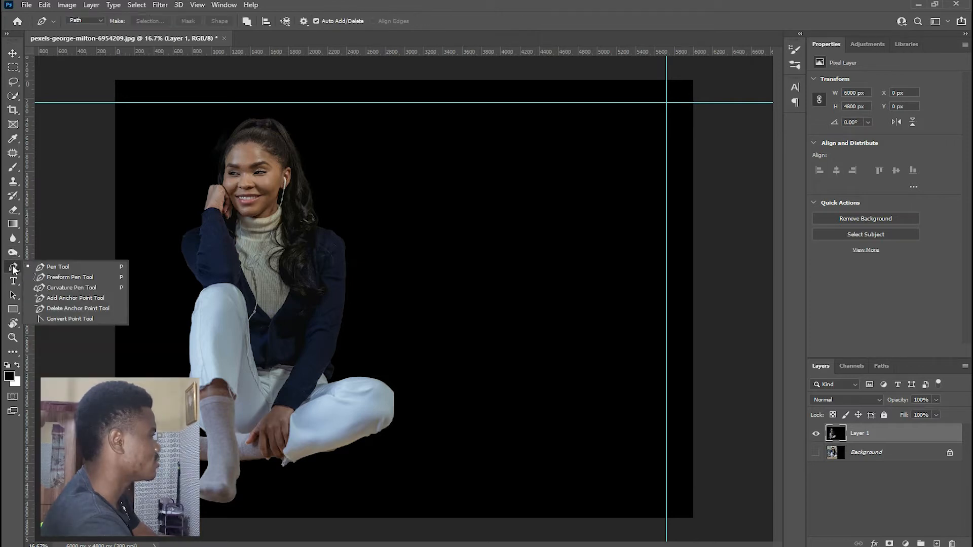
pyautogui.click(44, 267)
pyautogui.hotkey('ctrl', '+')
pyautogui.moveTo(432, 226); pyautogui.dragTo(294, 107)
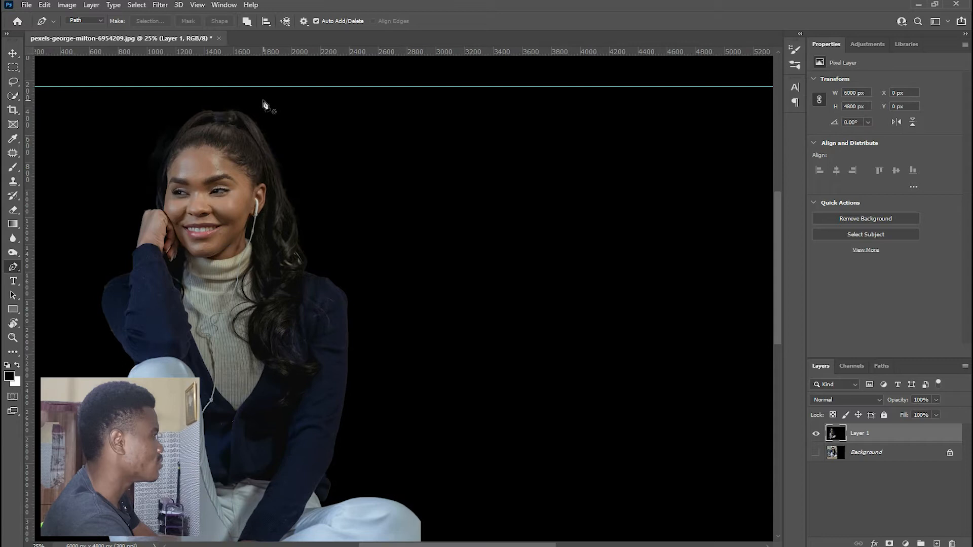
pyautogui.moveTo(259, 98); pyautogui.dragTo(266, 104)
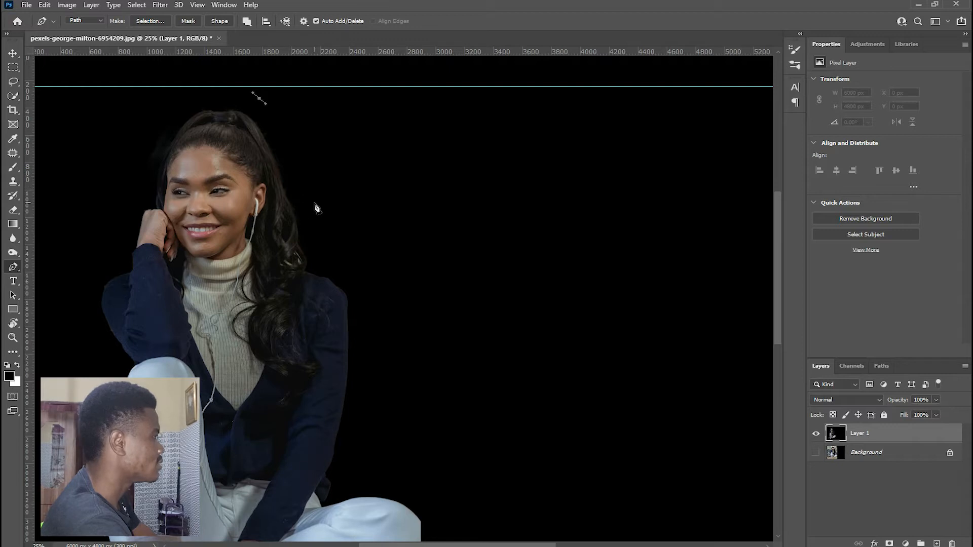
pyautogui.moveTo(318, 213); pyautogui.dragTo(293, 202)
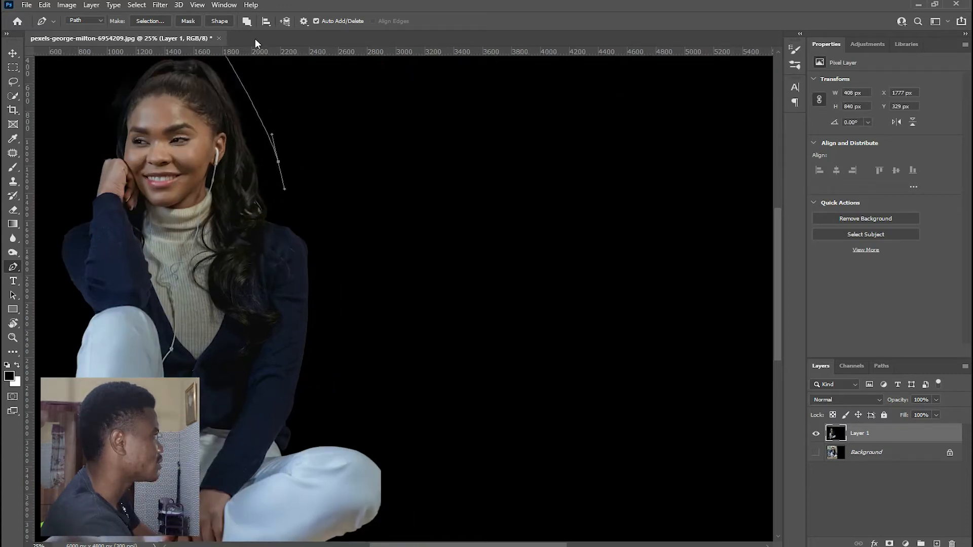
pyautogui.moveTo(310, 215); pyautogui.dragTo(326, 235)
pyautogui.moveTo(344, 278); pyautogui.dragTo(312, 211)
pyautogui.click(302, 236)
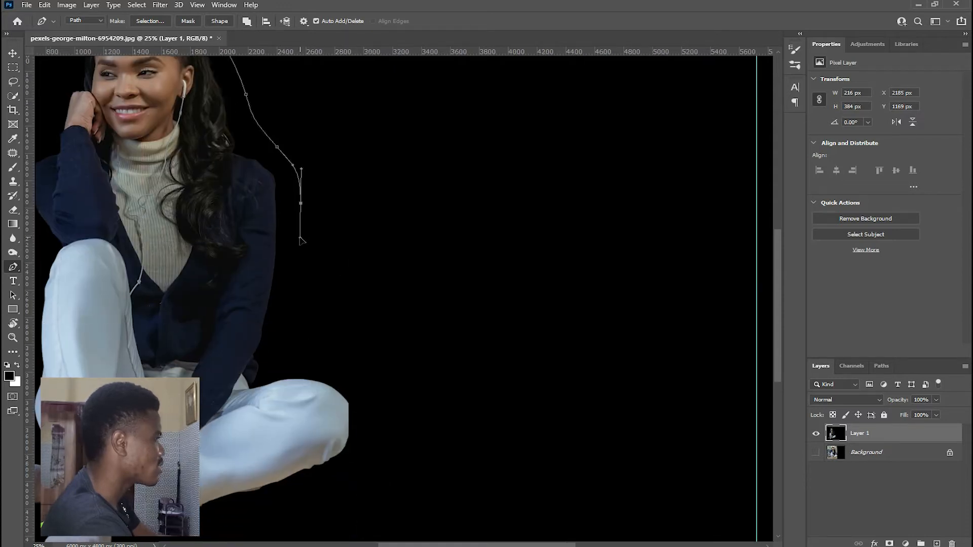
# - Continue the path down beside her arm, around the outside of the bent knee and back beneath the leg
pyautogui.moveTo(287, 278); pyautogui.dragTo(302, 189)
pyautogui.moveTo(302, 229); pyautogui.dragTo(302, 241)
pyautogui.click(304, 266)
pyautogui.hotkey('ctrl', 'z')
pyautogui.moveTo(383, 303); pyautogui.dragTo(391, 332)
pyautogui.scroll(-3, 391, 358)
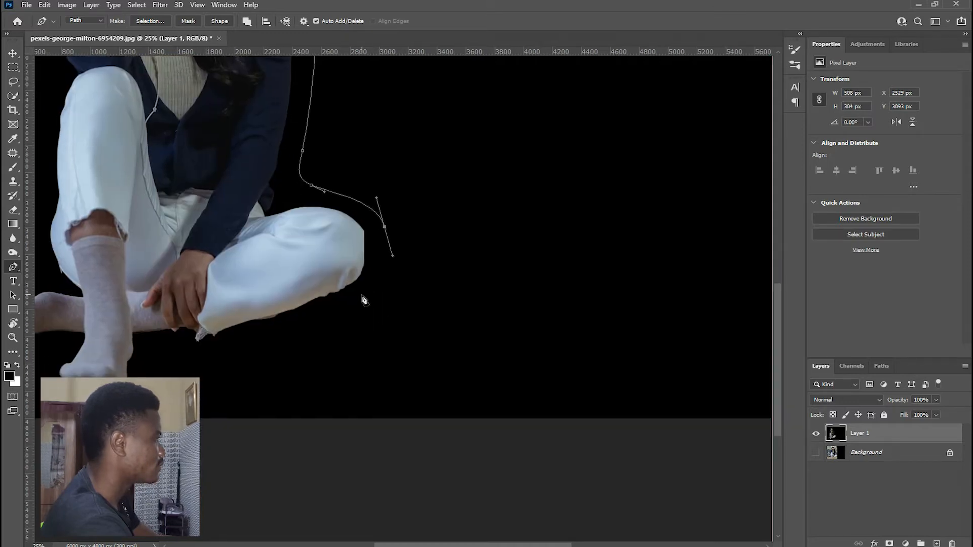
pyautogui.moveTo(358, 297); pyautogui.dragTo(342, 312)
pyautogui.click(311, 335)
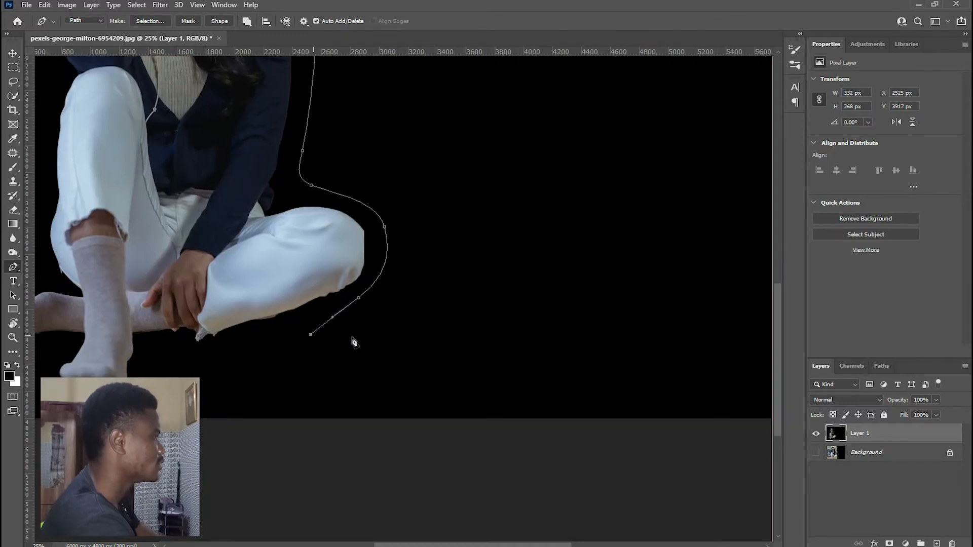
# - Add a horizontal guide across her lower foot at about 4350 px and extend the path down to it
pyautogui.hotkey('ctrl', '-')
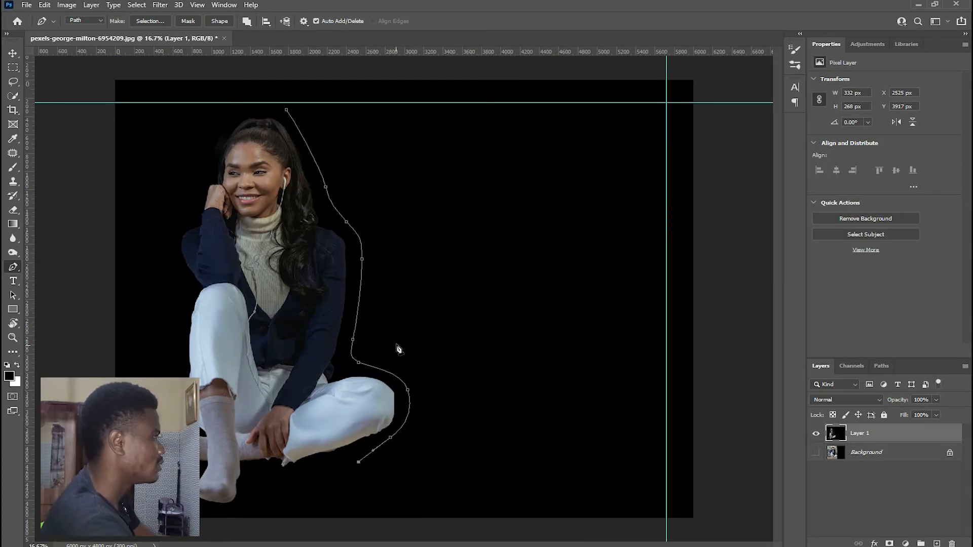
pyautogui.moveTo(378, 53); pyautogui.dragTo(375, 477)
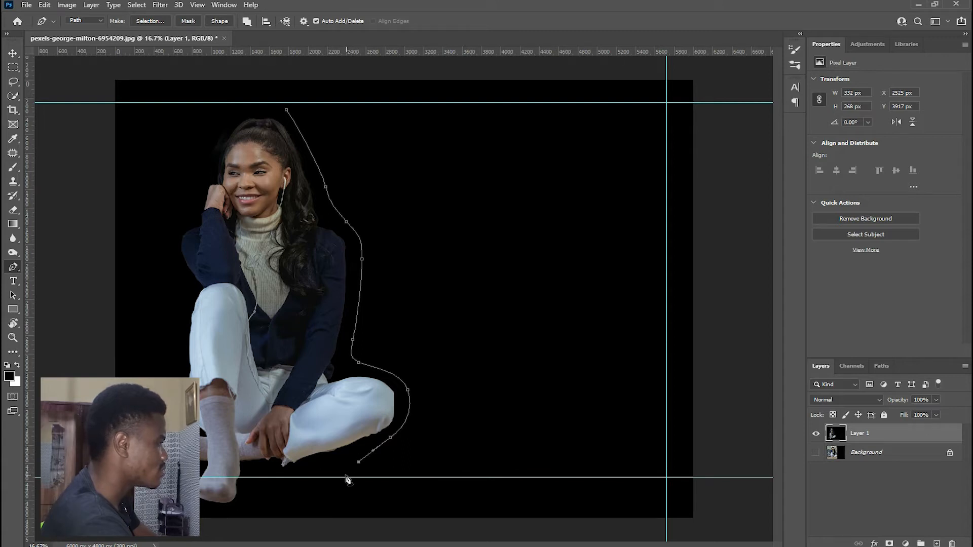
pyautogui.hotkey('ctrl', '+')
pyautogui.hotkey('ctrl', '+')
pyautogui.scroll(-10, 351, 463)
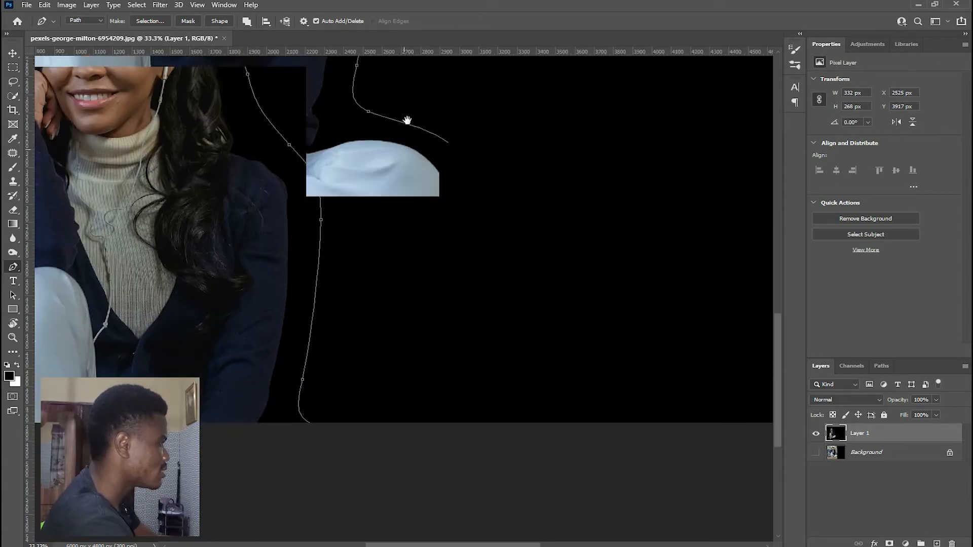
pyautogui.hscroll(-3, 372, 259)
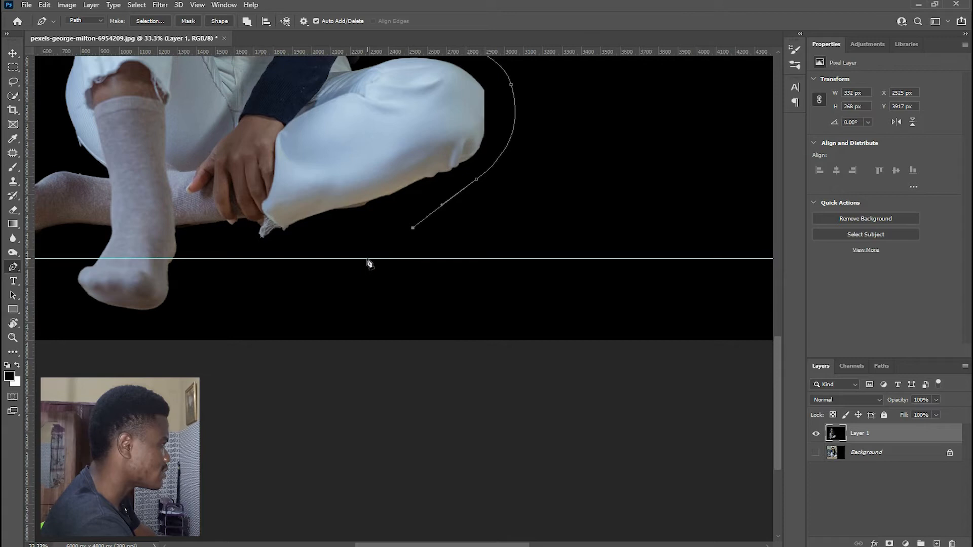
pyautogui.hscroll(6, 476, 254)
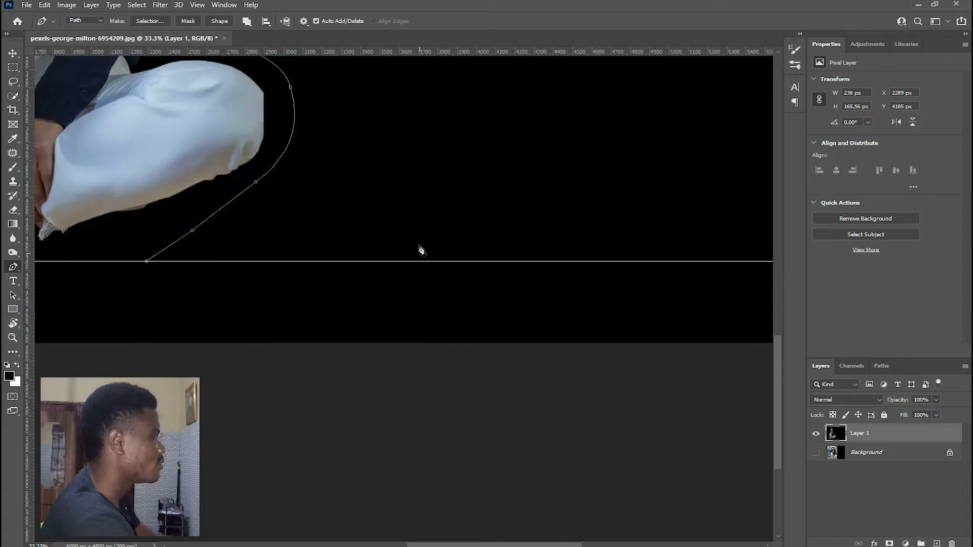
pyautogui.scroll(-1, 419, 248)
pyautogui.scroll(-1, 419, 248)
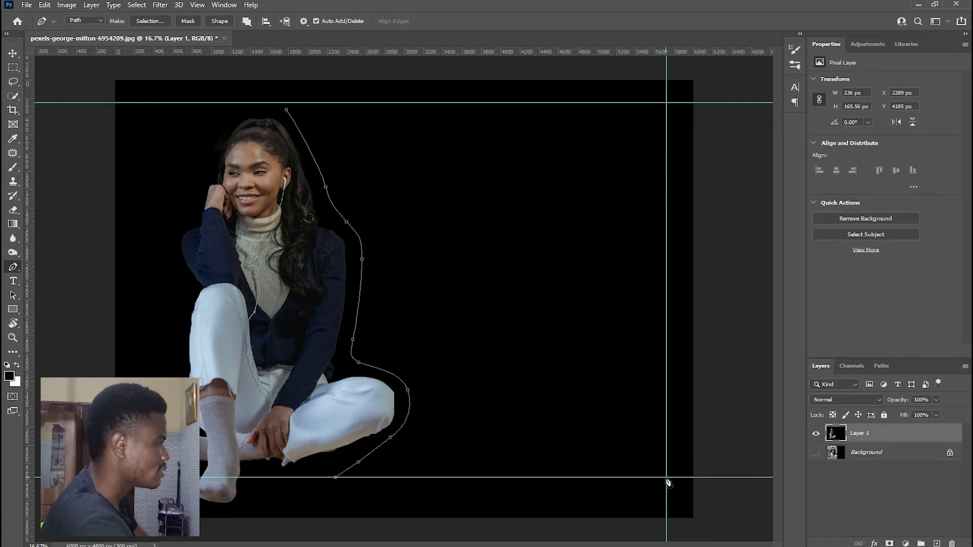
# - Extend the path along the lower guide to an anchor point at its intersection with the vertical guide
pyautogui.hotkey('ctrl', '+')
pyautogui.moveTo(666, 479); pyautogui.dragTo(345, 145)
pyautogui.moveTo(405, 250); pyautogui.dragTo(407, 256)
pyautogui.hotkey('ctrl', '+')
pyautogui.moveTo(475, 215); pyautogui.dragTo(479, 265)
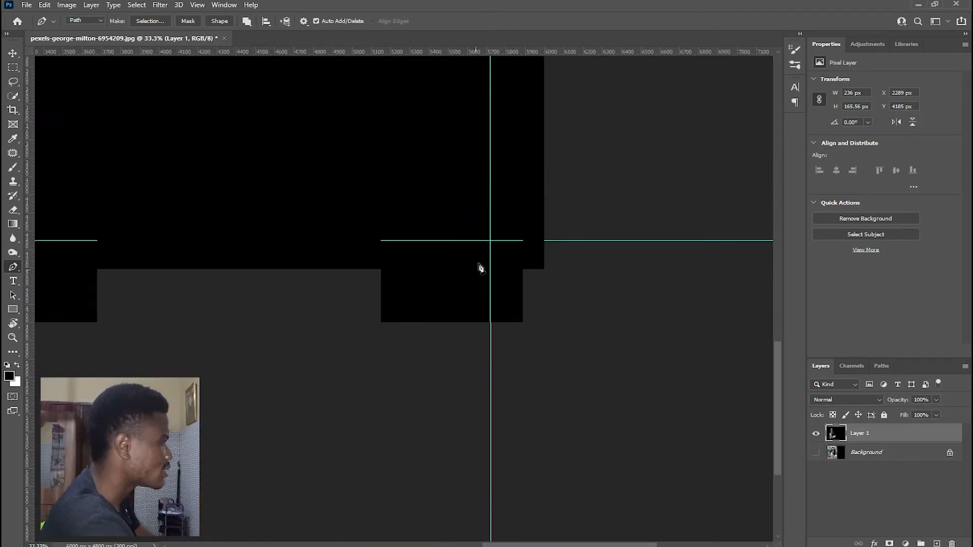
pyautogui.hotkey('ctrl', '+')
pyautogui.hotkey('ctrl', '+')
pyautogui.hotkey('ctrl', '+')
pyautogui.moveTo(519, 237); pyautogui.dragTo(429, 322)
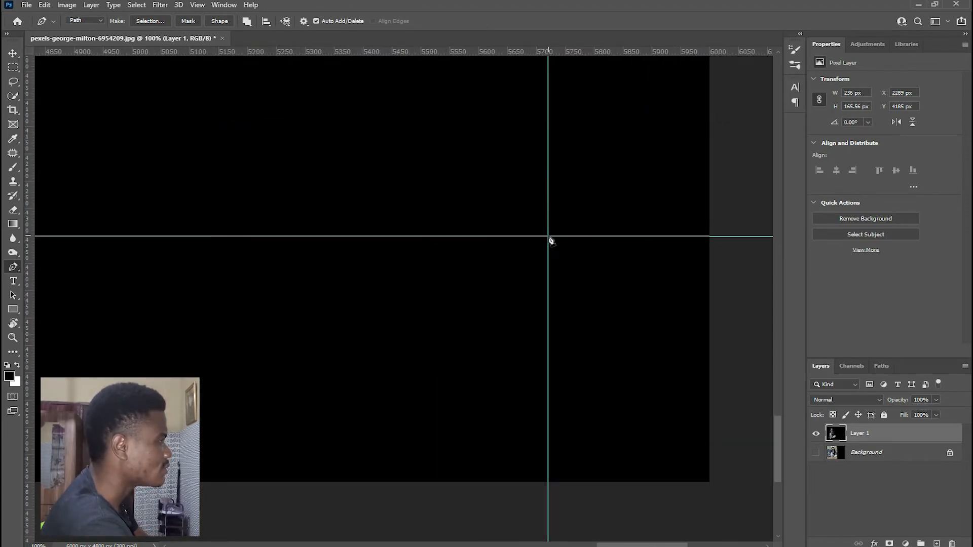
pyautogui.click(549, 238)
# - Add a path anchor point at the intersection of the vertical guide and the upper horizontal guide
pyautogui.hotkey('ctrl', '-')
pyautogui.hotkey('ctrl', '-')
pyautogui.hotkey('ctrl', '-')
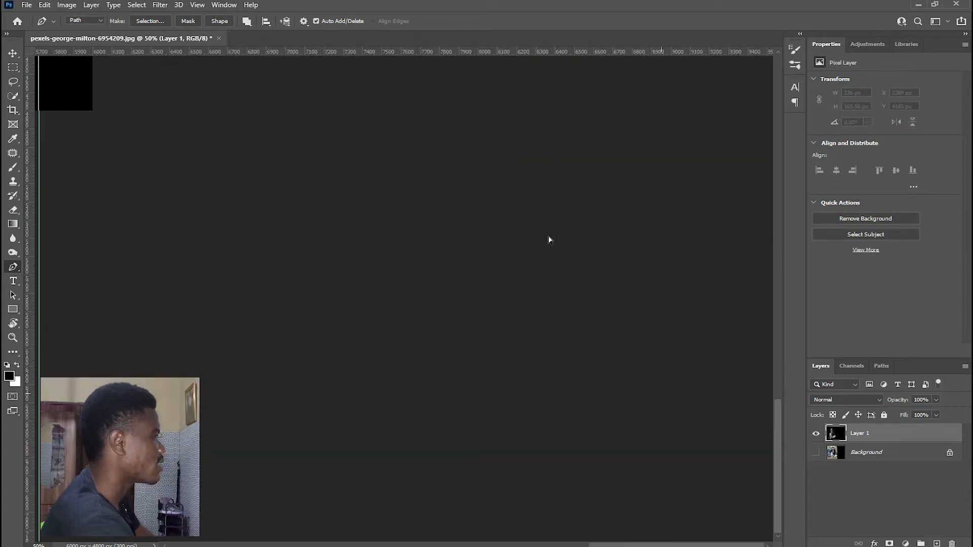
pyautogui.moveTo(351, 162); pyautogui.dragTo(404, 294)
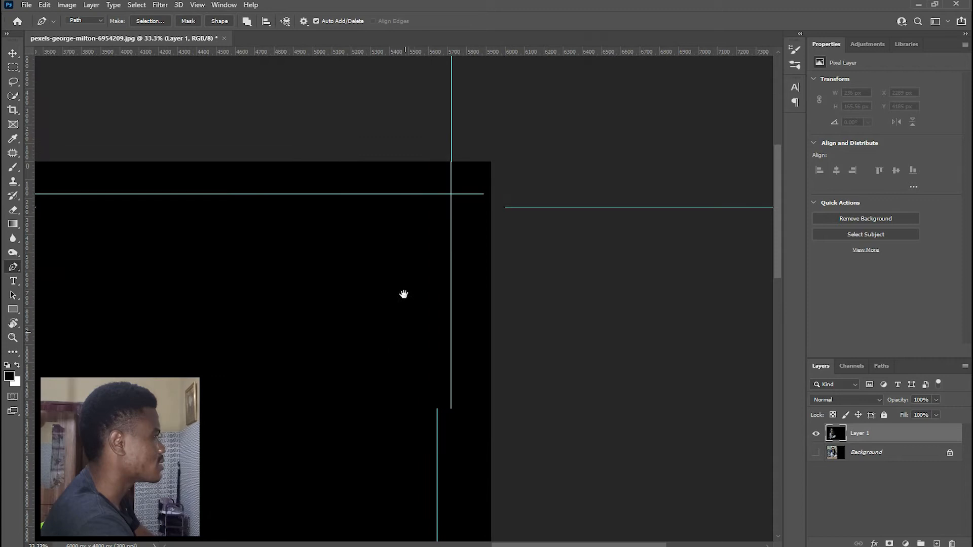
pyautogui.click(451, 207)
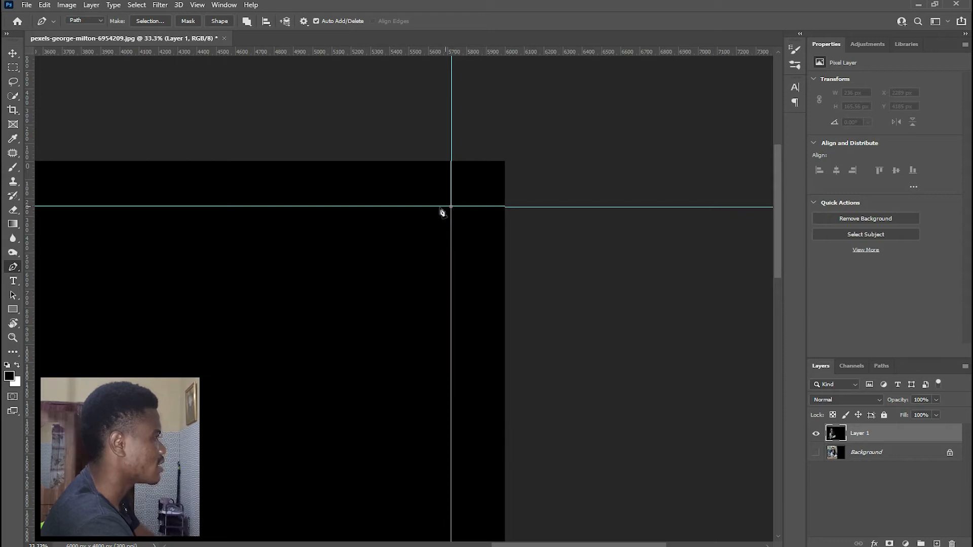
# - Add an anchor point on the upper guide above the path's start and close the path at its first point
pyautogui.moveTo(258, 183); pyautogui.dragTo(512, 190)
pyautogui.moveTo(170, 179); pyautogui.dragTo(375, 176)
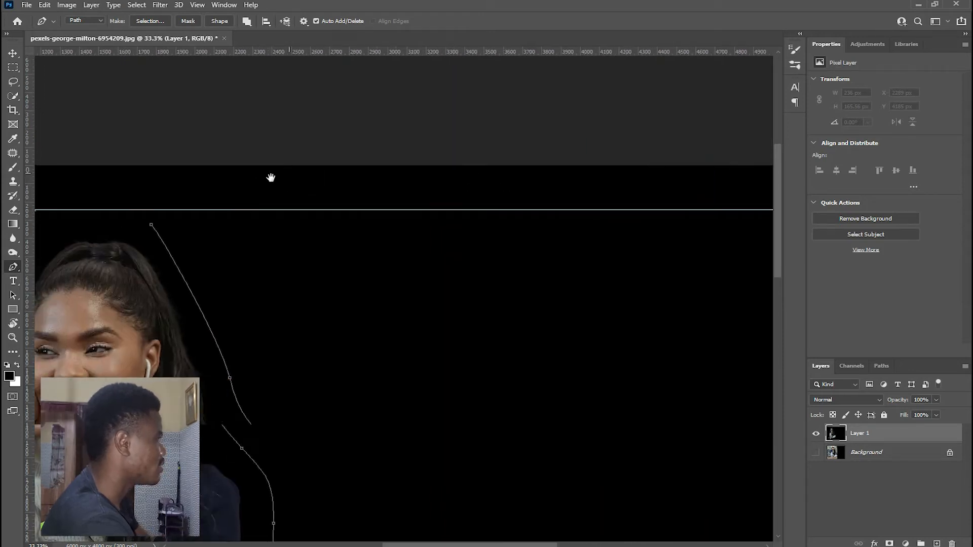
pyautogui.click(151, 212)
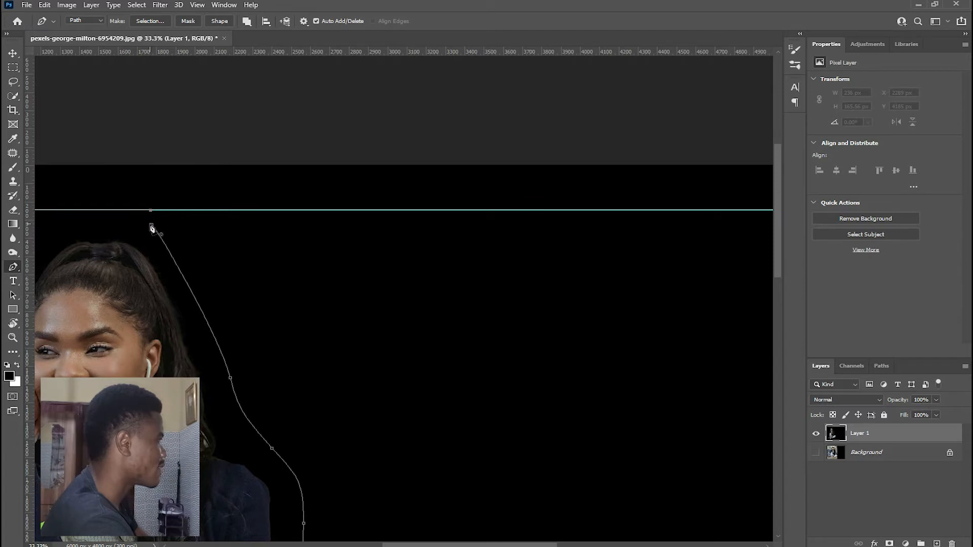
pyautogui.click(151, 224)
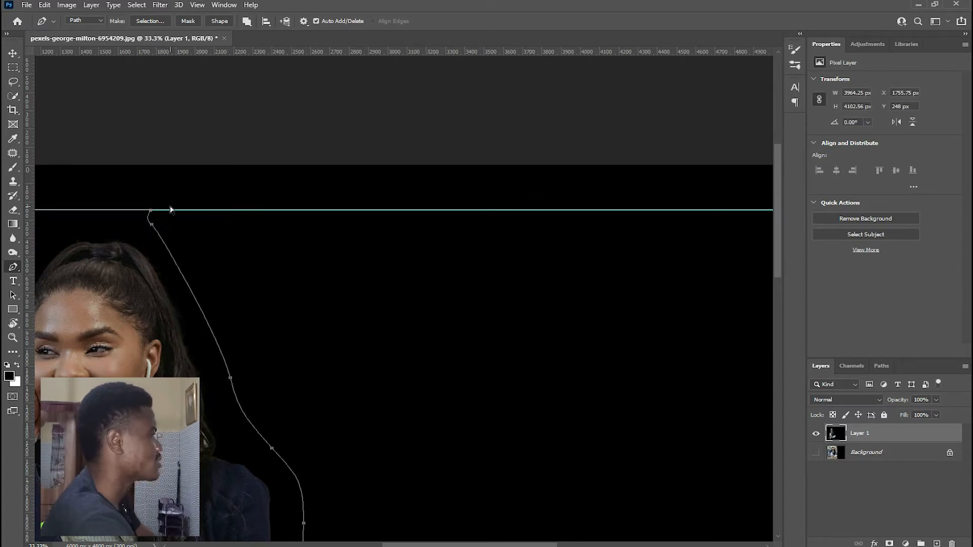
# - Create a text area inside the closed path with the Horizontal Type tool, filled with the Lorem Ipsum placeholder text
pyautogui.hotkey('ctrl', '-')
pyautogui.hotkey('ctrl', '-')
pyautogui.hotkey('ctrl', '-')
pyautogui.hotkey('ctrl', '+')
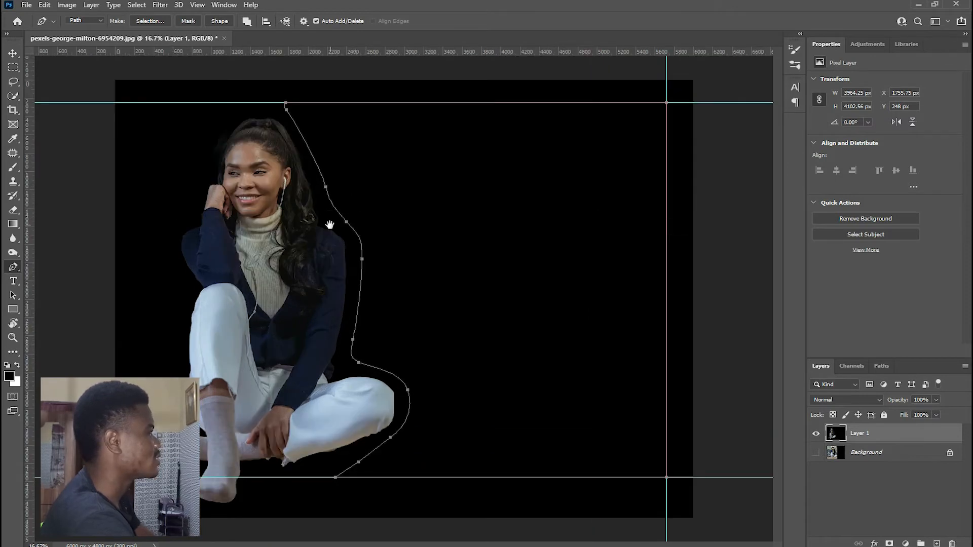
pyautogui.hotkey('ctrl', '+')
pyautogui.moveTo(334, 96); pyautogui.dragTo(307, 221)
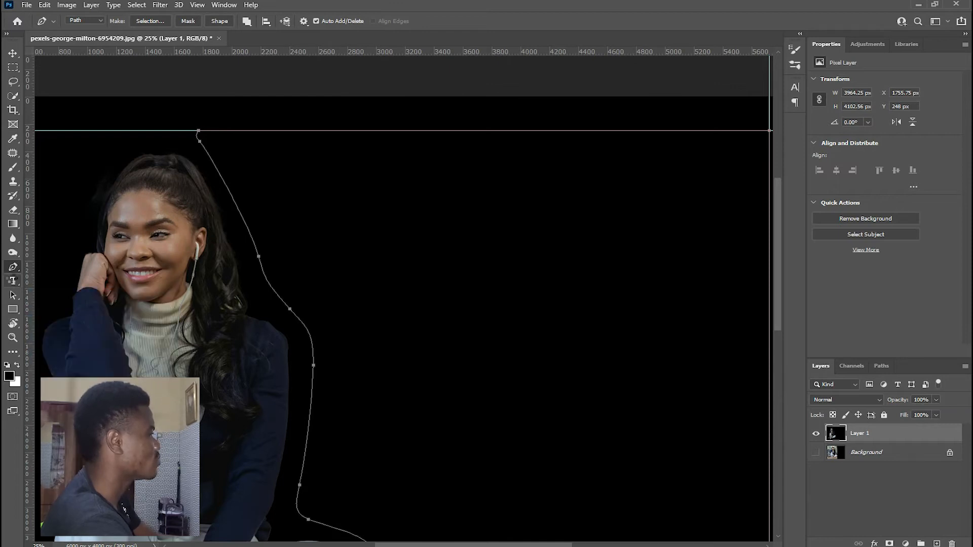
pyautogui.click(14, 281)
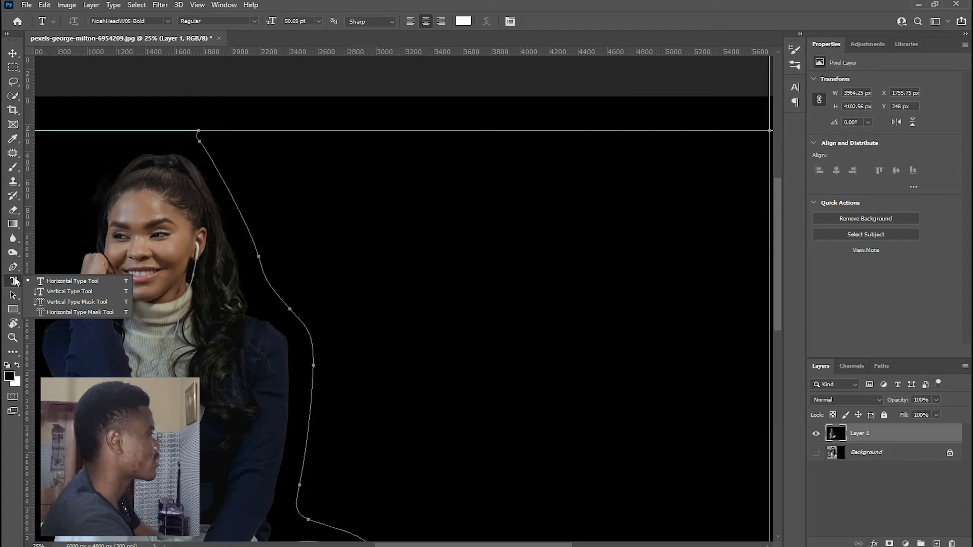
pyautogui.click(42, 281)
pyautogui.hotkey('ctrl', '+')
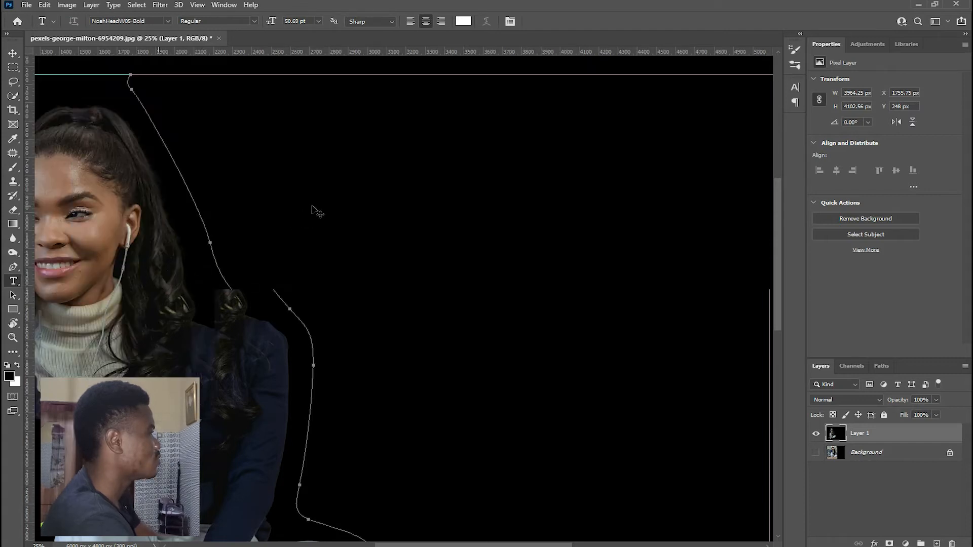
pyautogui.scroll(2, 304, 160)
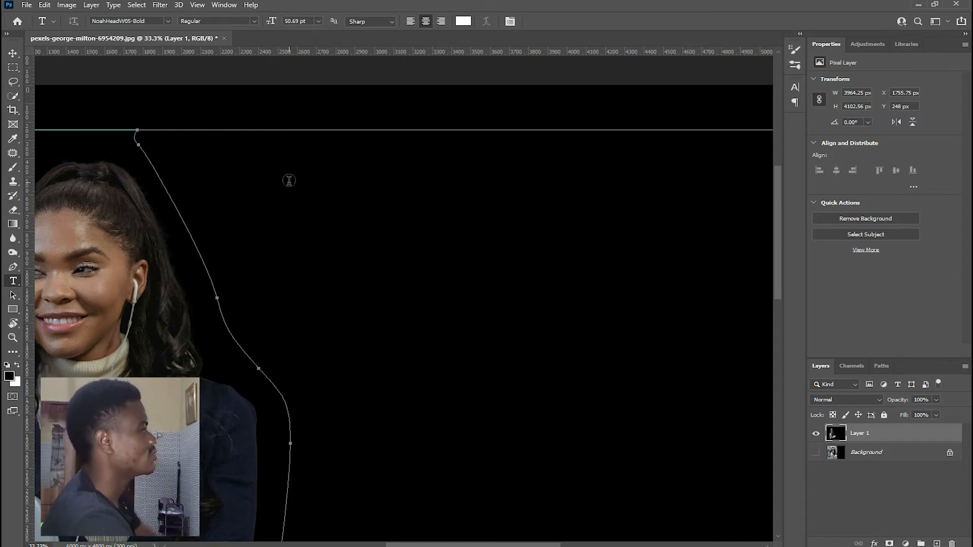
pyautogui.hotkey('ctrl', '-')
pyautogui.hotkey('ctrl', '-')
pyautogui.hotkey('ctrl', '+')
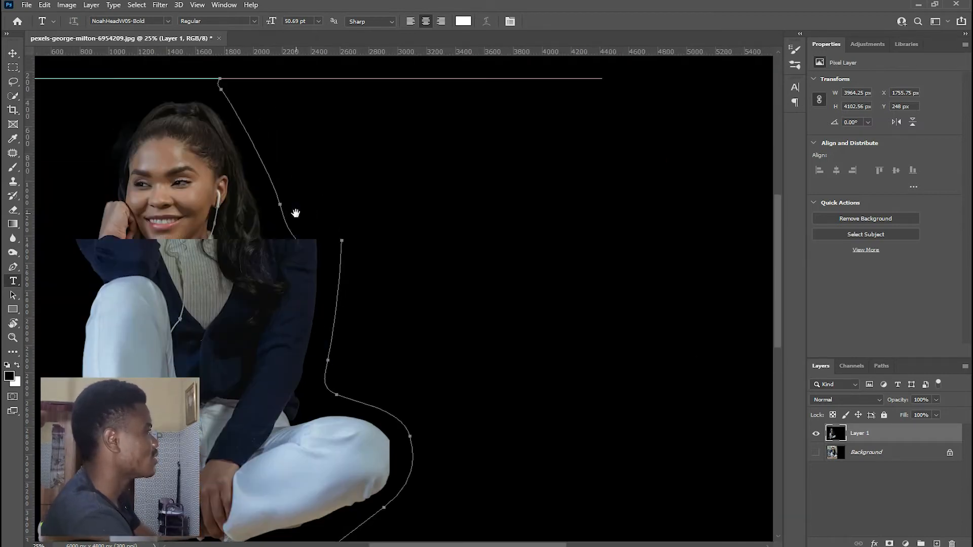
pyautogui.click(254, 98)
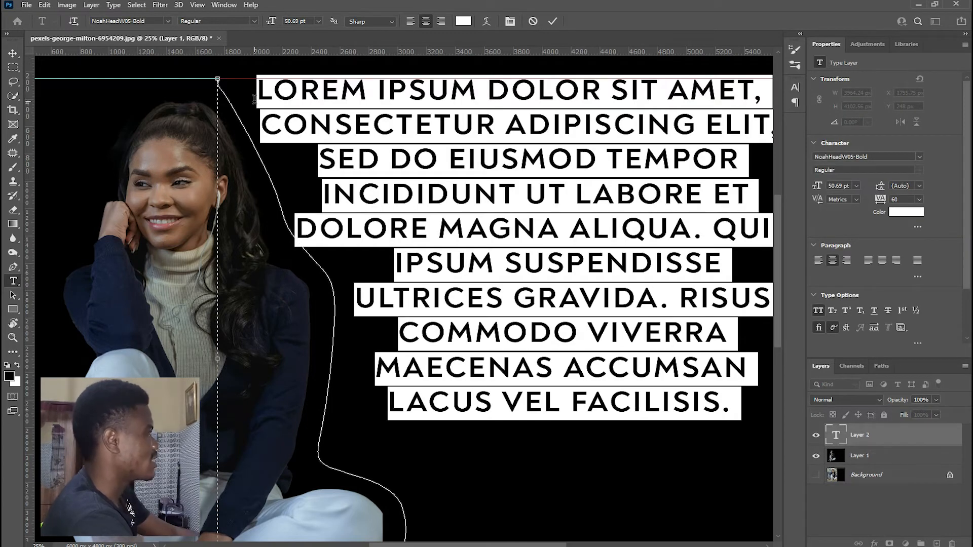
# - Replace the placeholder text with the copied dialogue beginning "Hold it there", left-aligned inside the closed path
pyautogui.press('BackSpace')
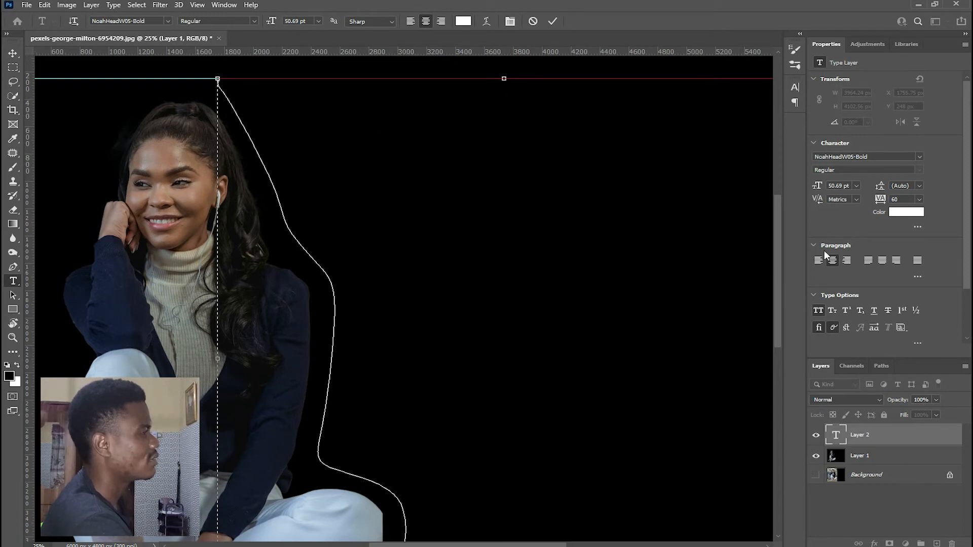
pyautogui.hotkey('ctrl', 'shift', 'l')
pyautogui.rightClick(230, 88)
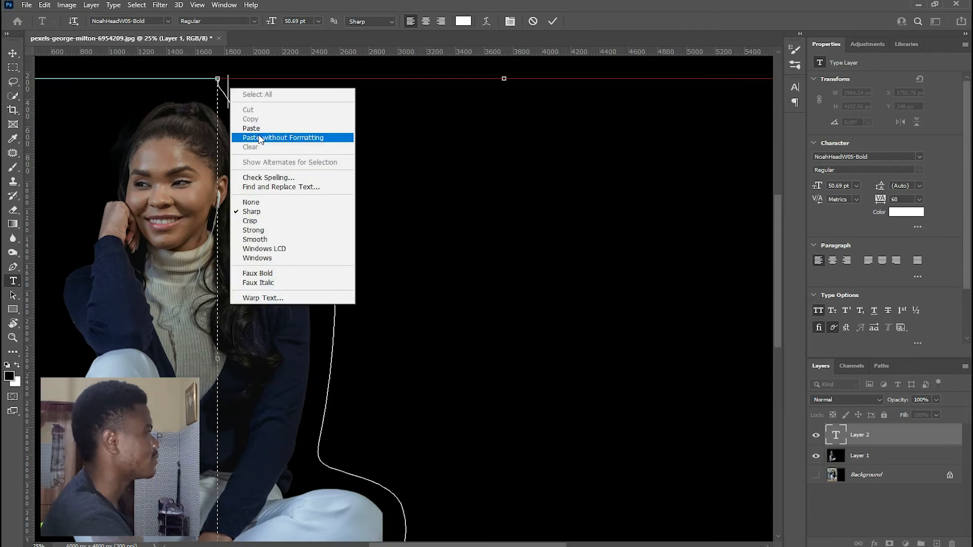
pyautogui.click(478, 123)
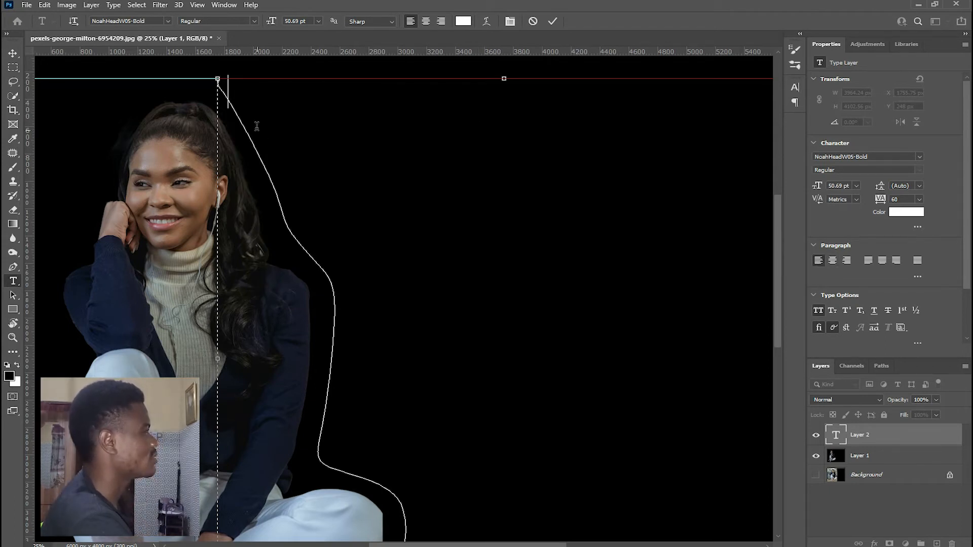
pyautogui.rightClick(245, 88)
pyautogui.click(276, 130)
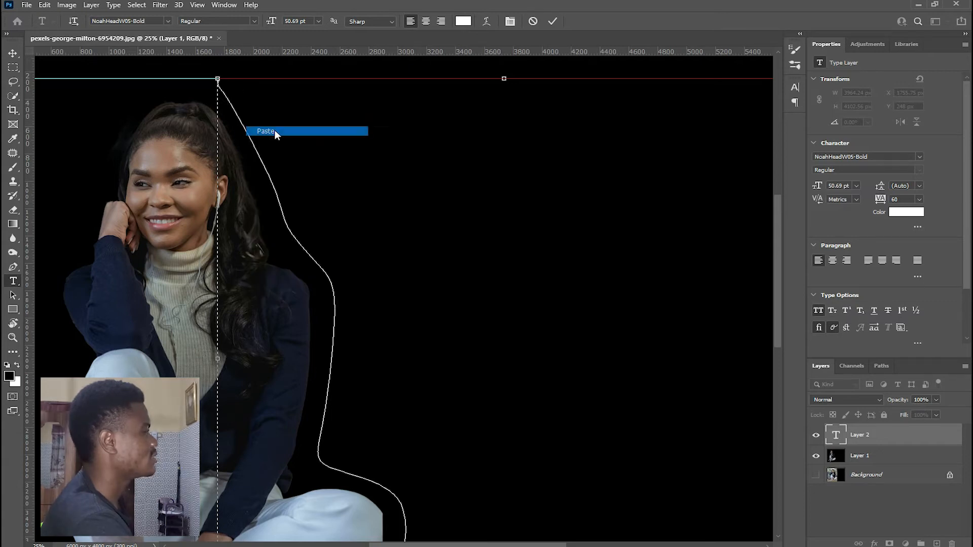
pyautogui.hotkey('ctrl', '-')
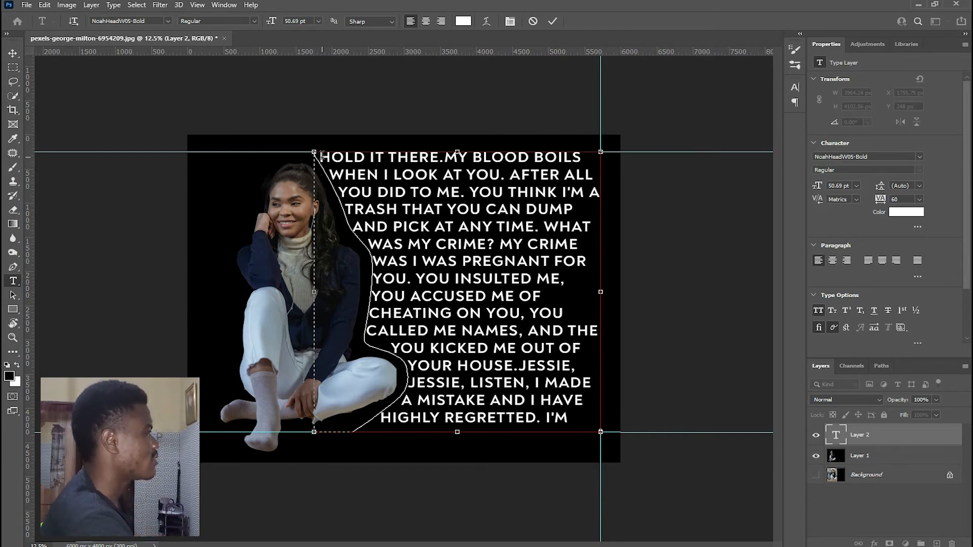
# - Set all the text inside the path to 32 pt and turn off All Caps
pyautogui.moveTo(319, 155); pyautogui.dragTo(408, 244)
pyautogui.click(408, 243)
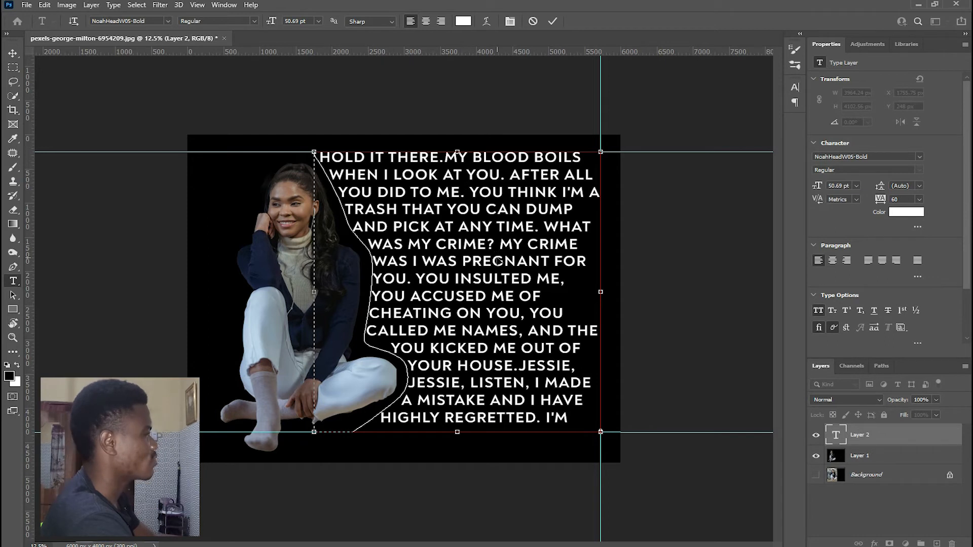
pyautogui.hotkey('ctrl', 'a')
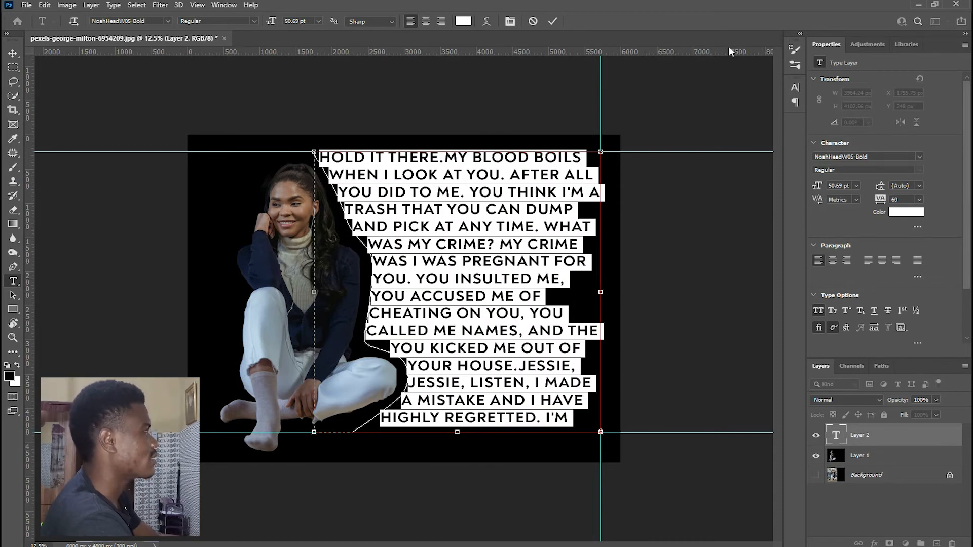
pyautogui.click(228, 6)
pyautogui.click(227, 6)
pyautogui.click(229, 7)
pyautogui.click(242, 133)
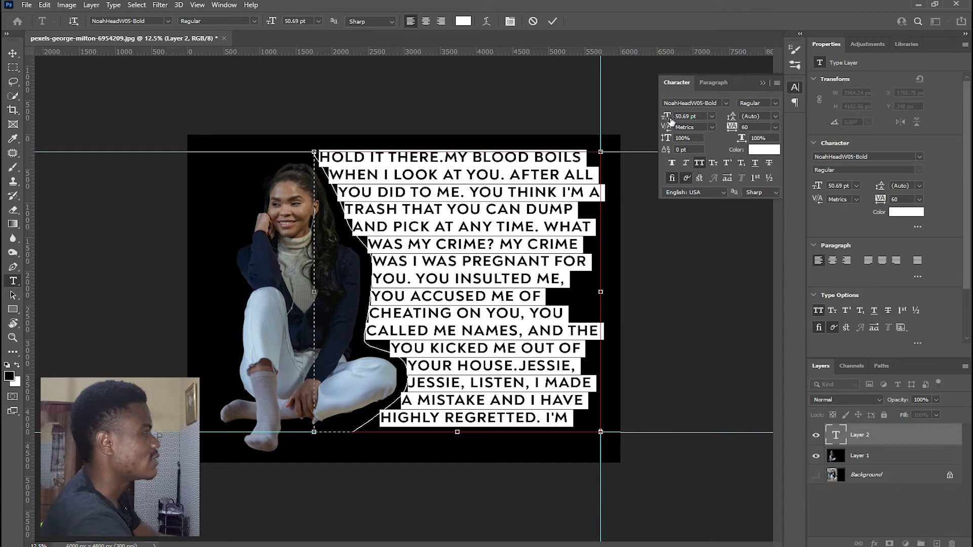
pyautogui.moveTo(667, 119); pyautogui.dragTo(655, 121)
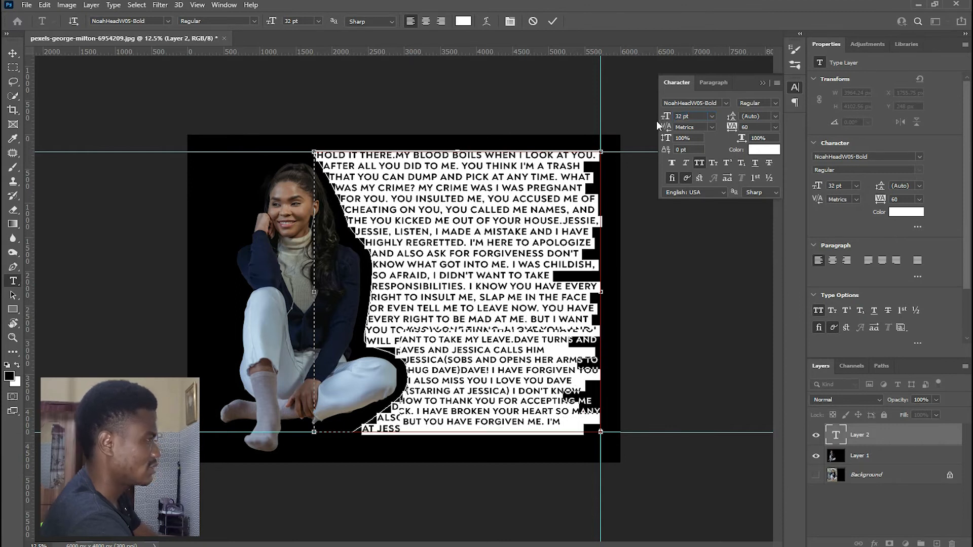
pyautogui.click(700, 165)
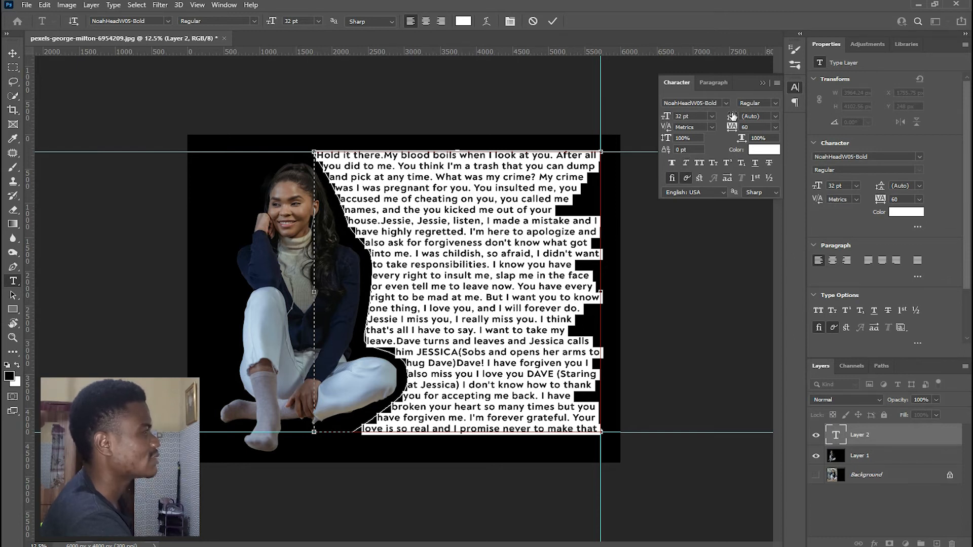
# - Apply Justify All to the whole paragraph and commit the text edit
pyautogui.click(711, 83)
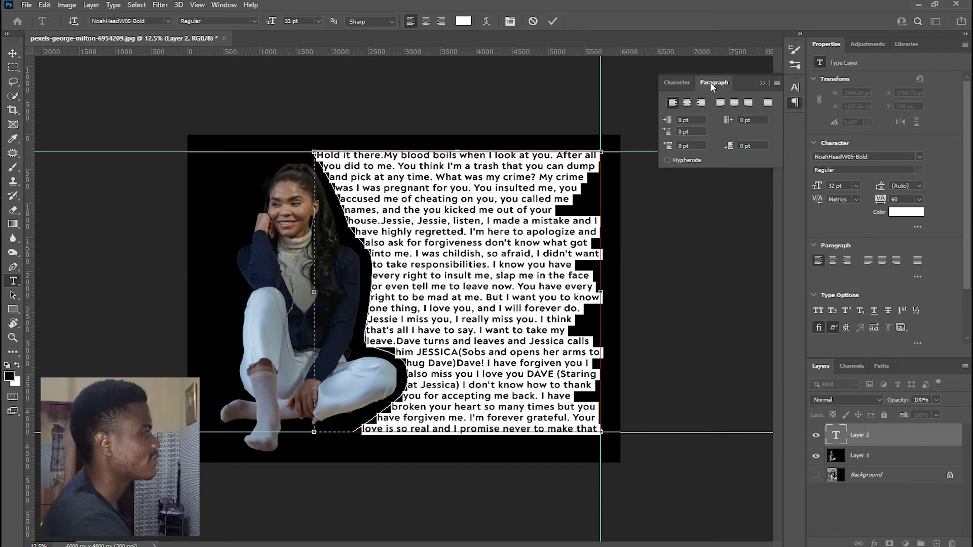
pyautogui.click(769, 103)
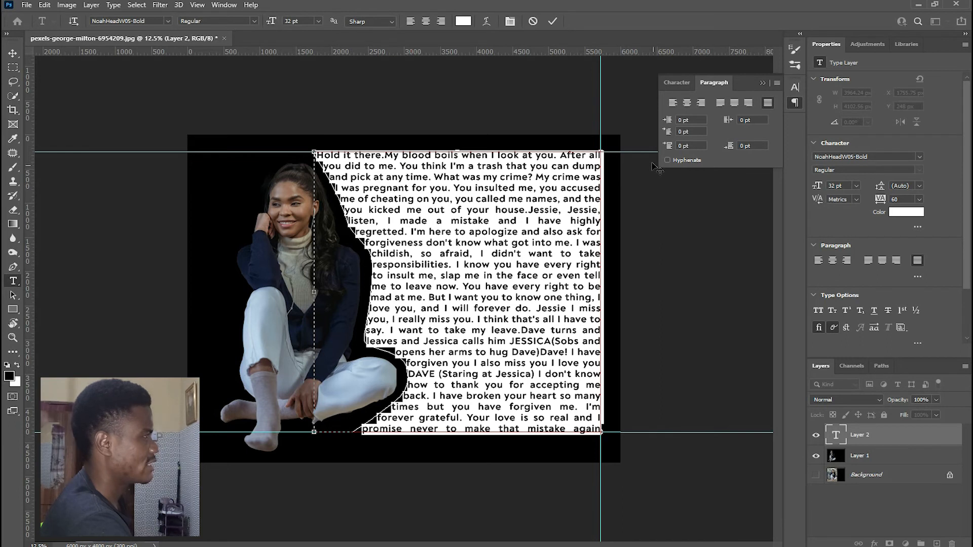
pyautogui.click(489, 232)
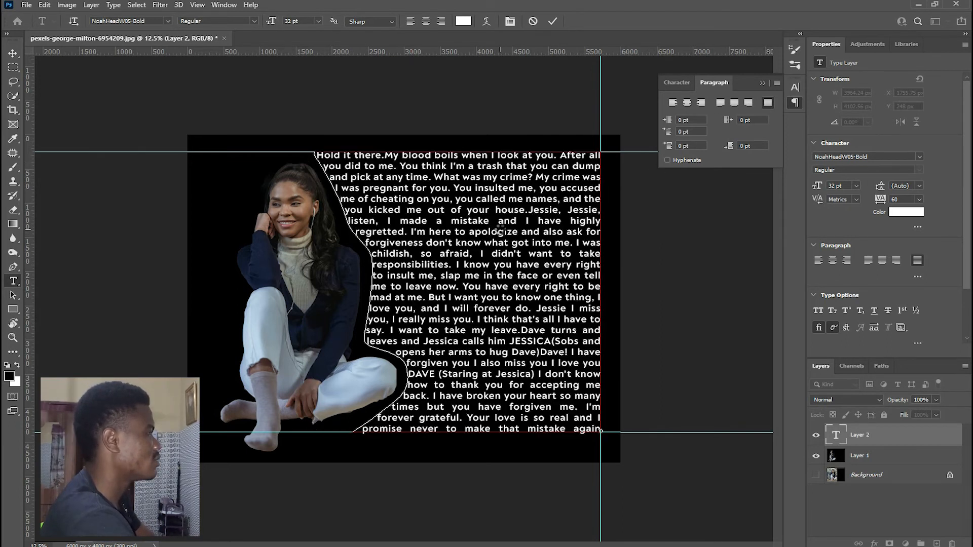
pyautogui.hotkey('ctrl', 'Return')
pyautogui.hotkey('ctrl', '+')
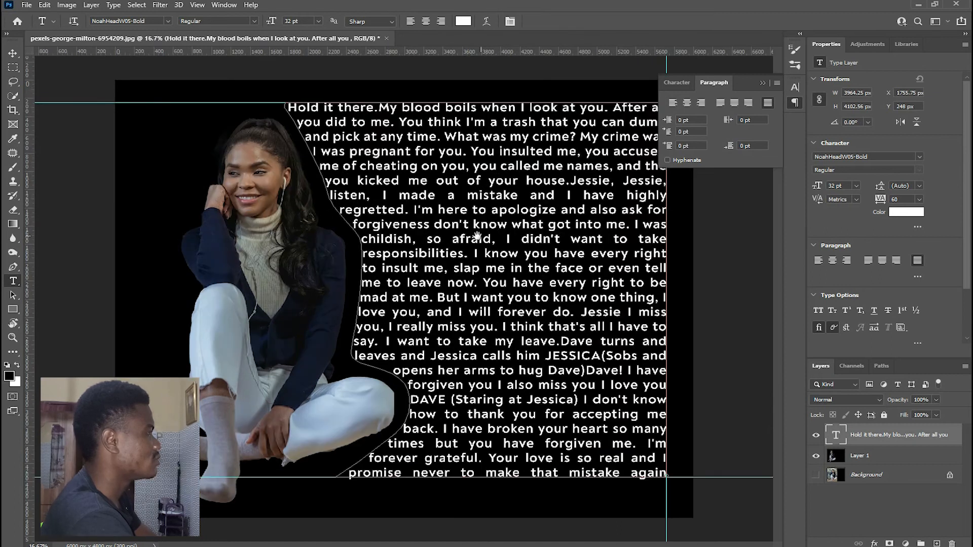
pyautogui.hotkey('ctrl', '-')
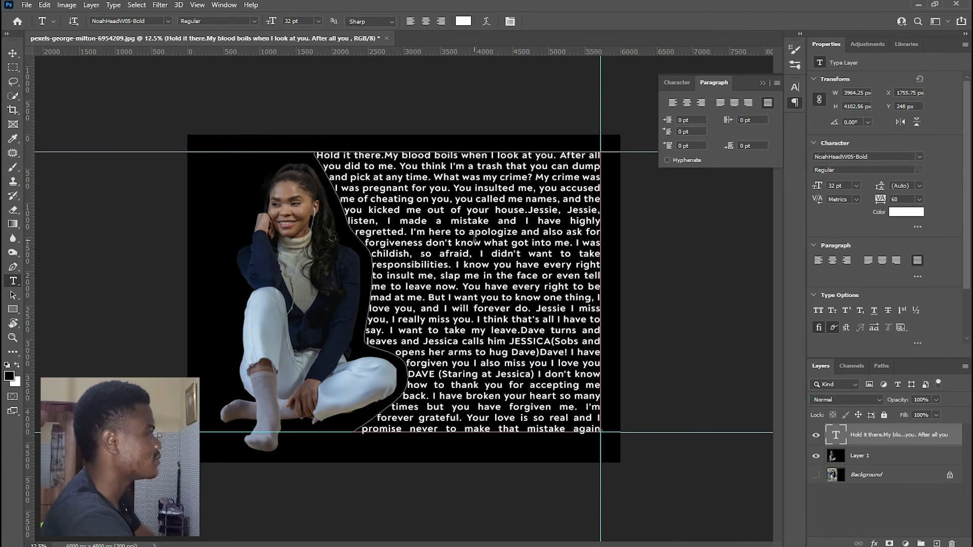
pyautogui.hotkey('ctrl', '+')
pyautogui.hotkey('ctrl', '-')
pyautogui.hotkey('ctrl', '+')
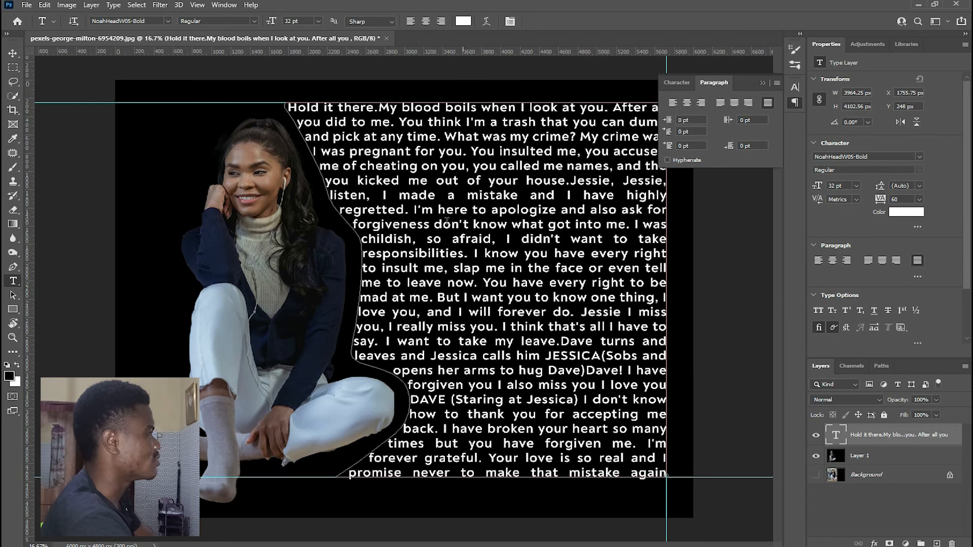
# - Select all the text in the paragraph and open its text color for editing
pyautogui.click(543, 206)
pyautogui.hotkey('ctrl', 'a')
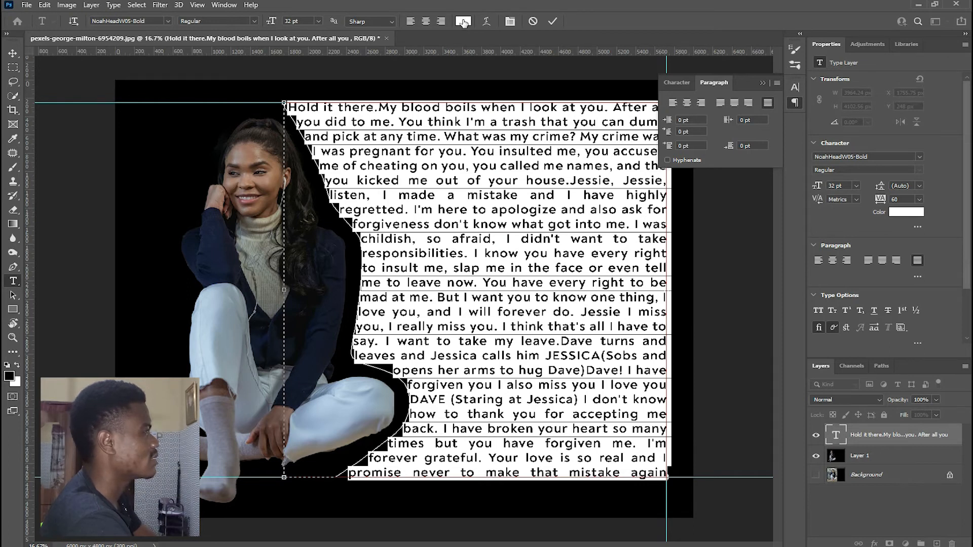
pyautogui.click(463, 22)
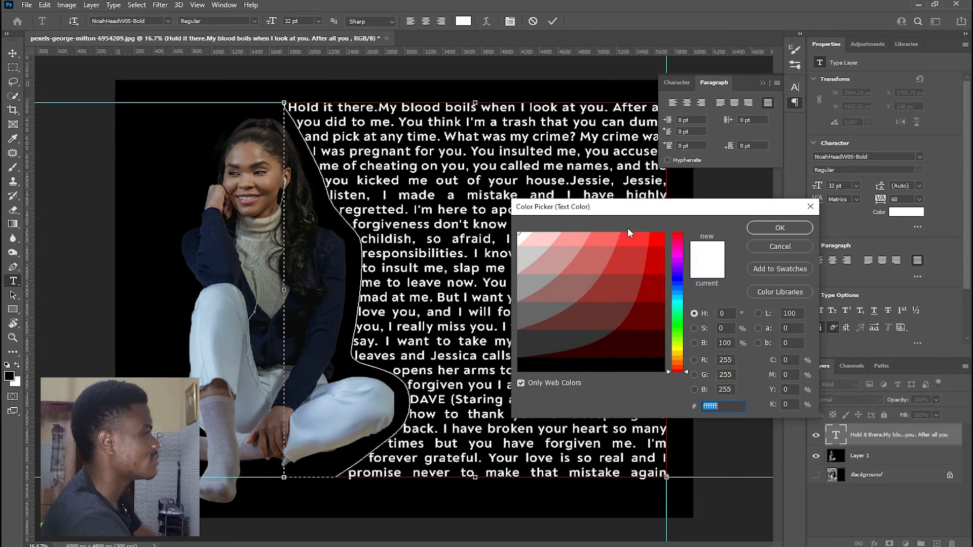
# - Try red, yellow, olive, pink, mauve and cream shades as the paragraph's text color
pyautogui.click(643, 253)
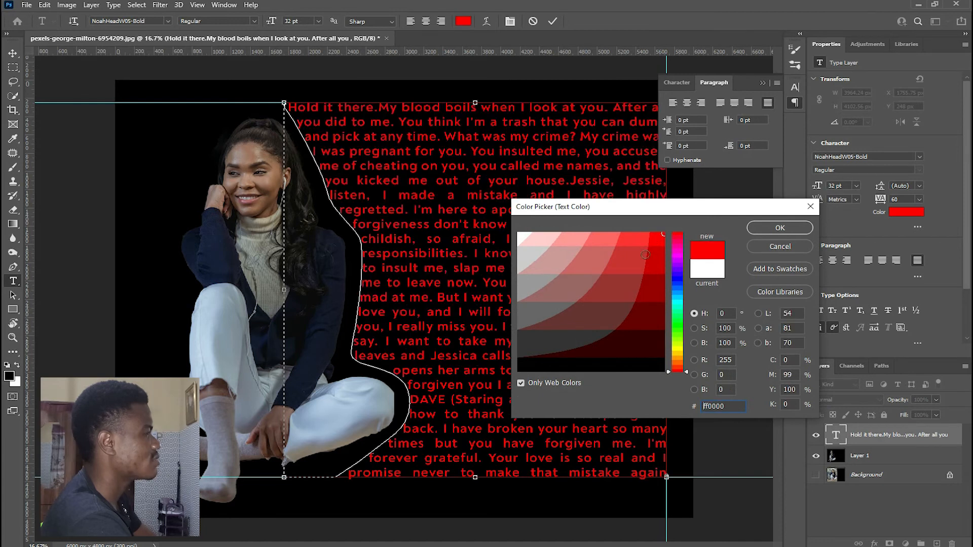
pyautogui.click(677, 348)
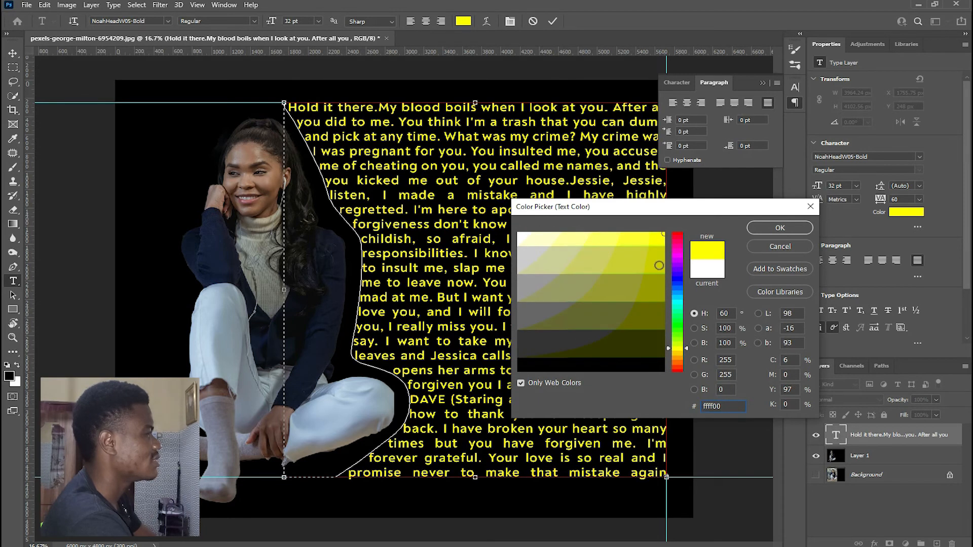
pyautogui.click(666, 271)
pyautogui.click(661, 289)
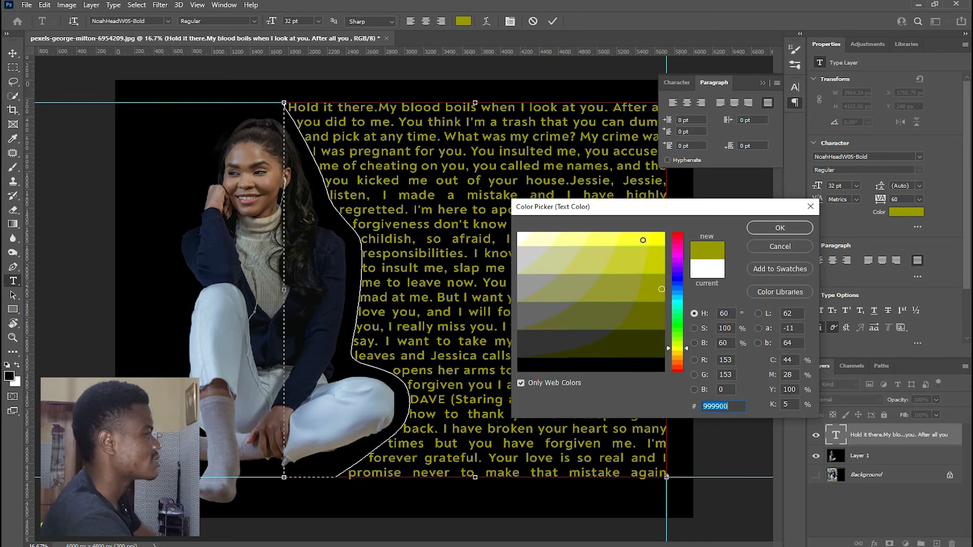
pyautogui.click(643, 240)
pyautogui.click(669, 251)
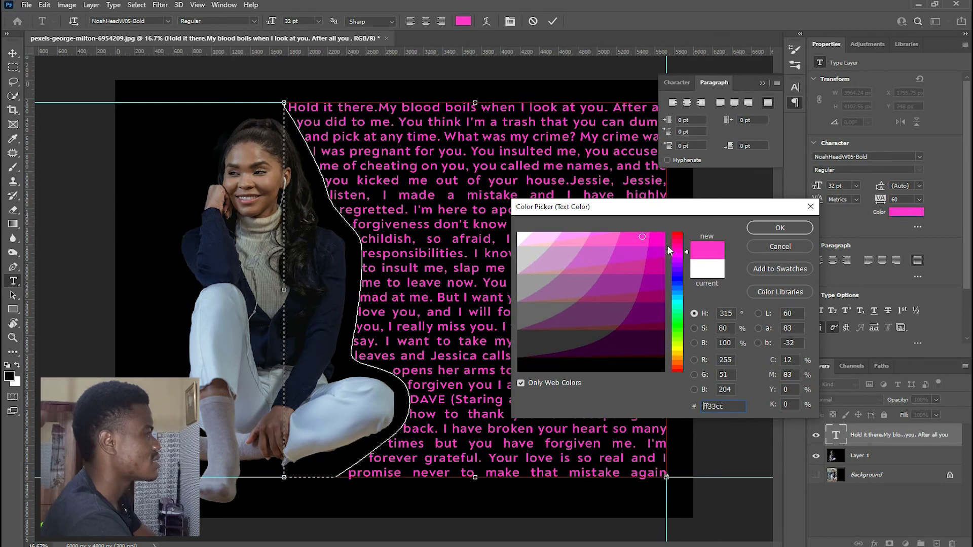
pyautogui.click(573, 237)
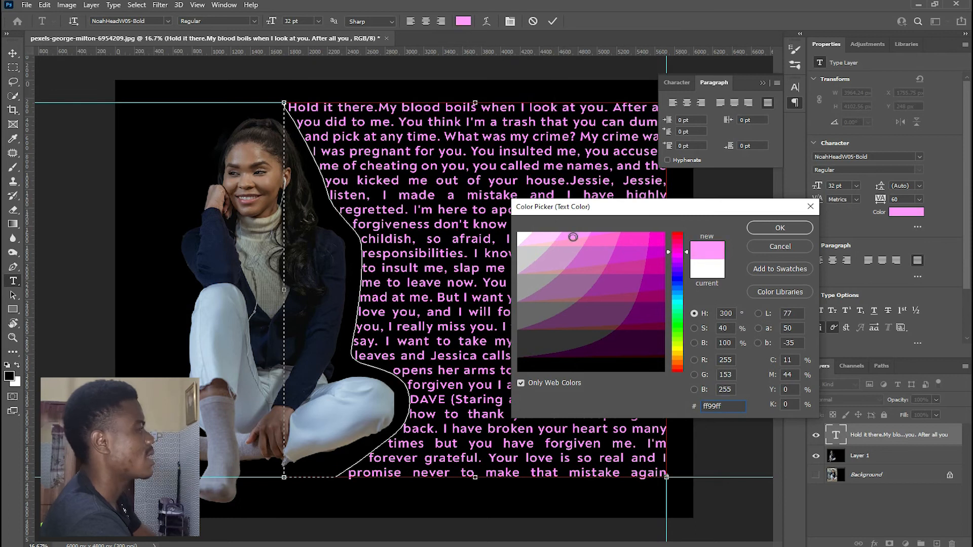
pyautogui.click(559, 255)
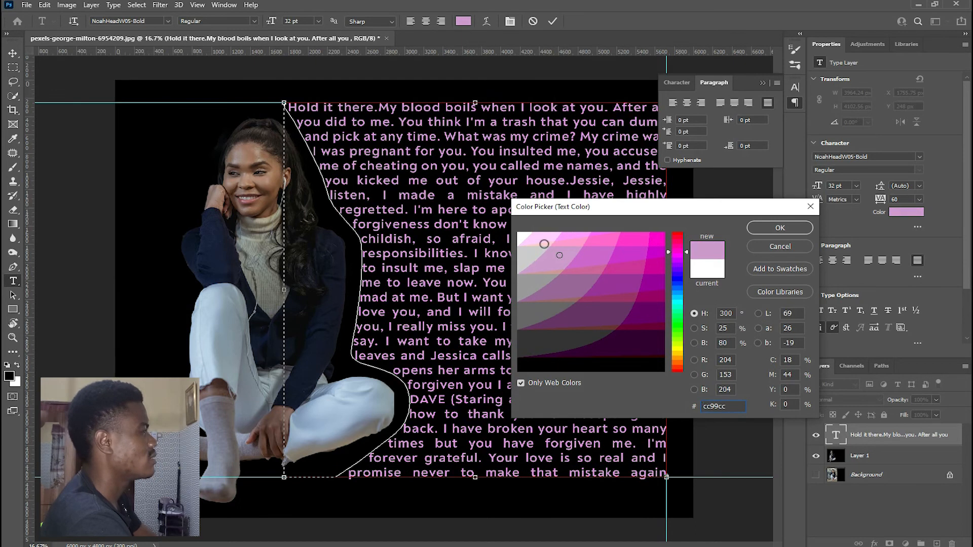
pyautogui.click(679, 355)
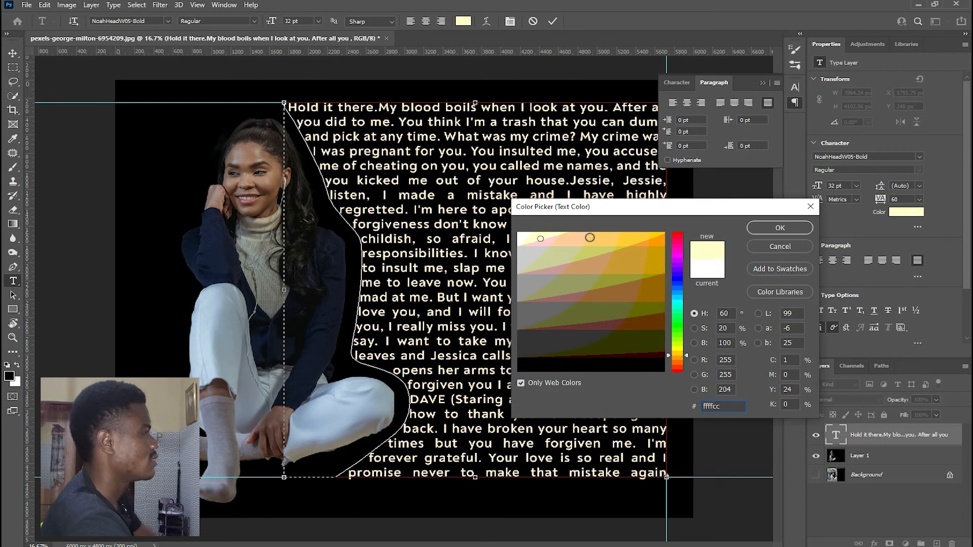
pyautogui.click(597, 236)
# - Set the paragraph's text color to light green ccff99 and commit the text edit
pyautogui.click(679, 344)
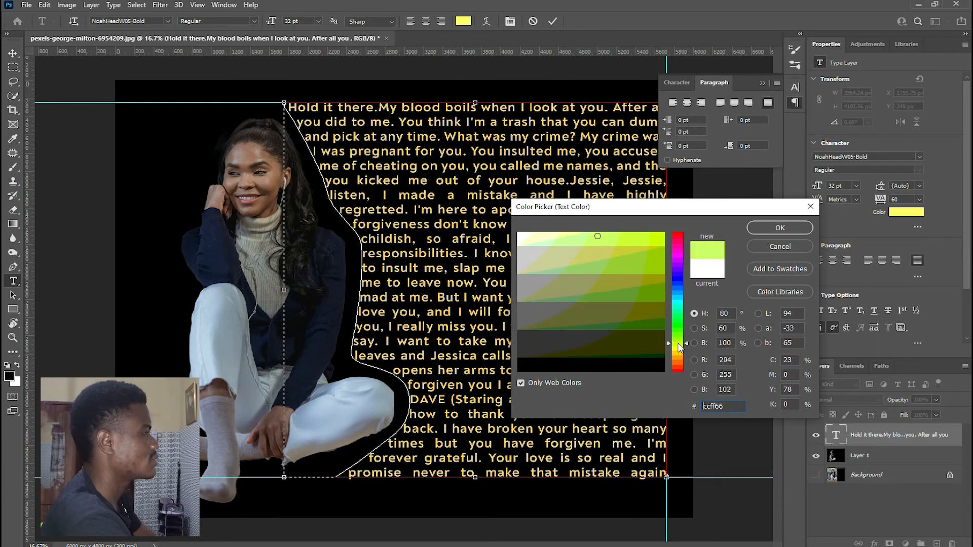
pyautogui.click(662, 235)
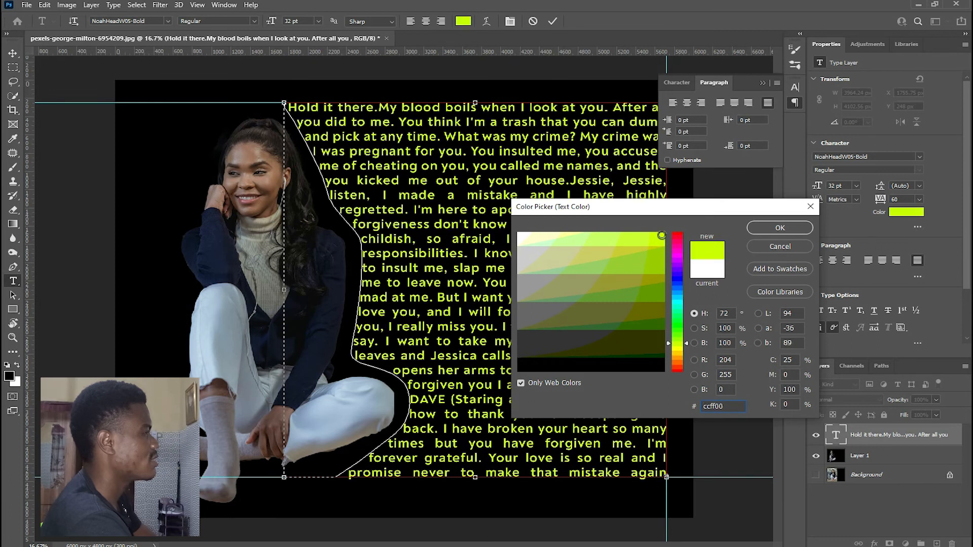
pyautogui.click(575, 239)
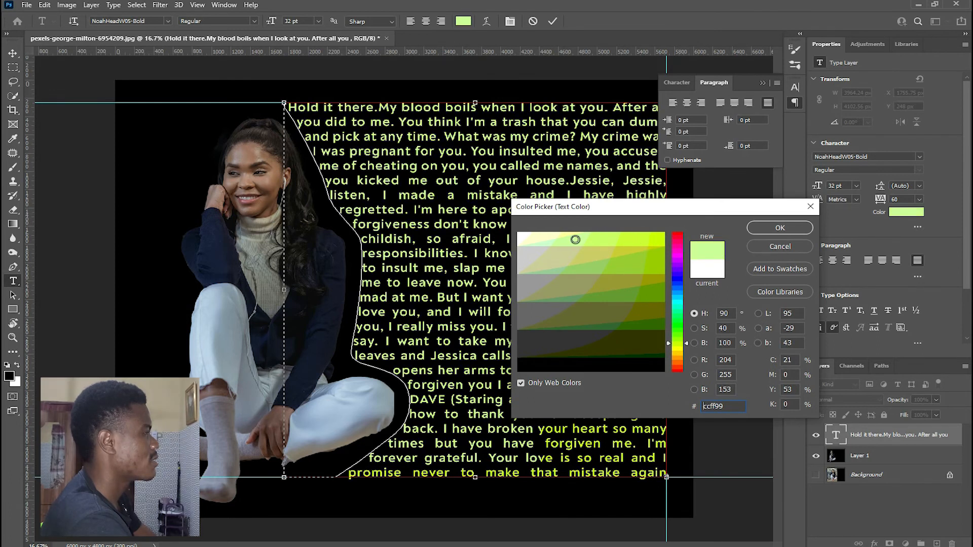
pyautogui.click(779, 228)
pyautogui.click(501, 248)
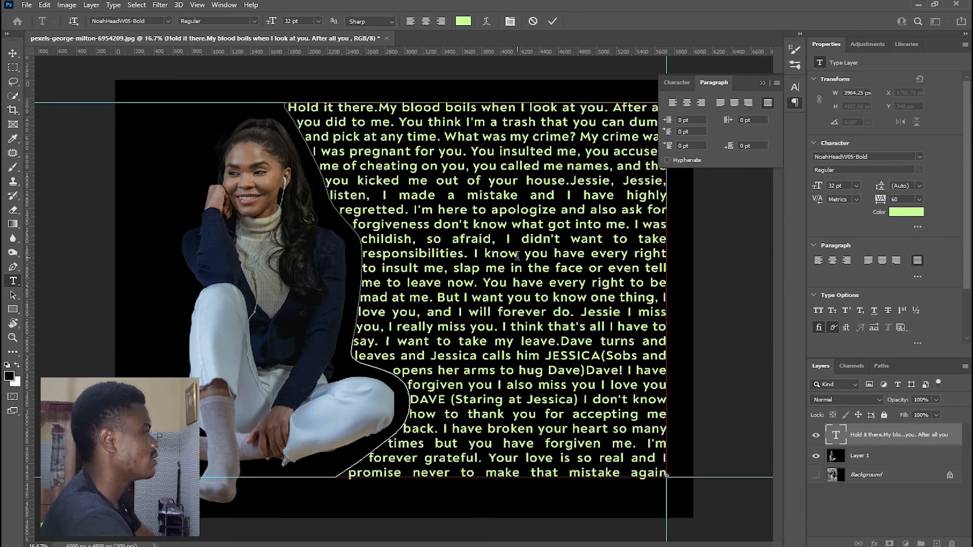
pyautogui.hotkey('ctrl', 'Return')
pyautogui.hotkey('ctrl', '-')
pyautogui.hotkey('ctrl', '+')
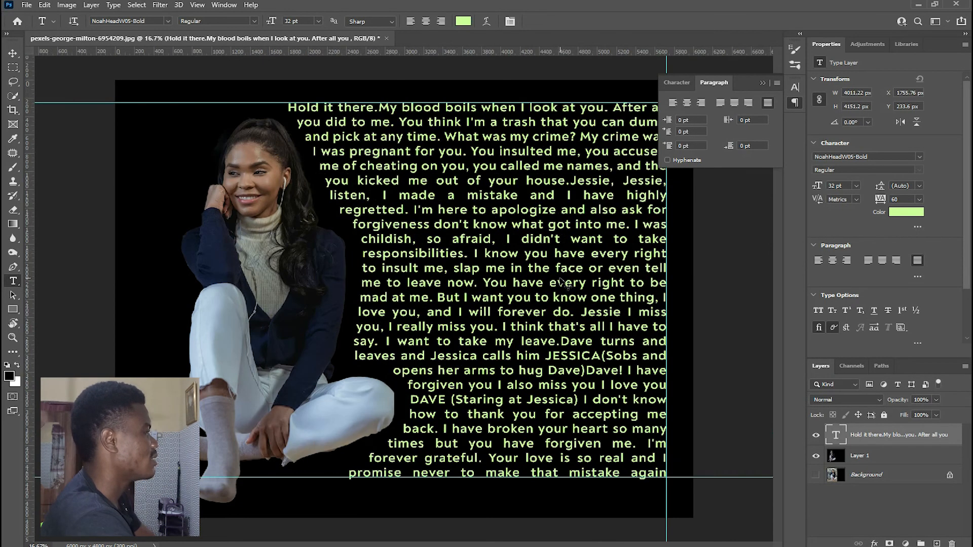
pyautogui.hotkey('ctrl', '-')
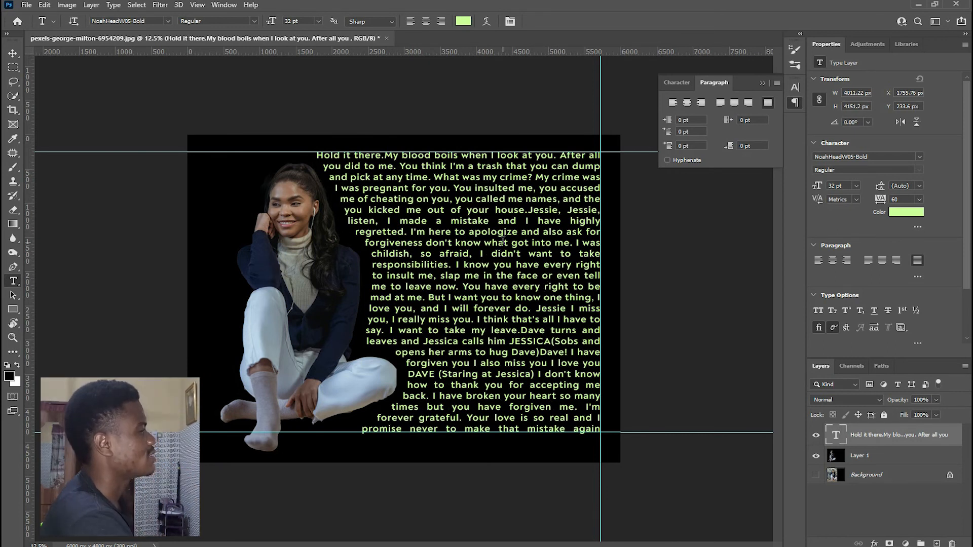
pyautogui.hotkey('ctrl', '+')
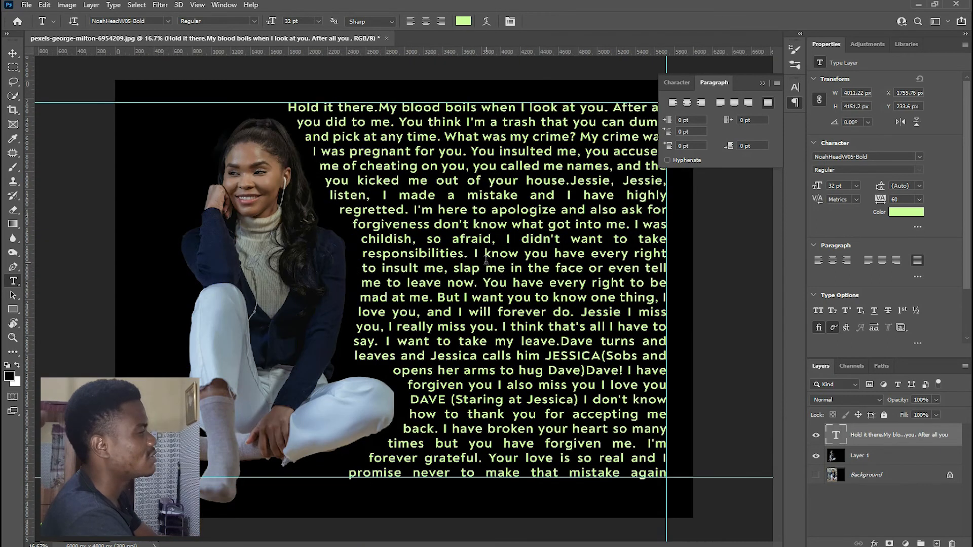
pyautogui.hotkey('ctrl', '-')
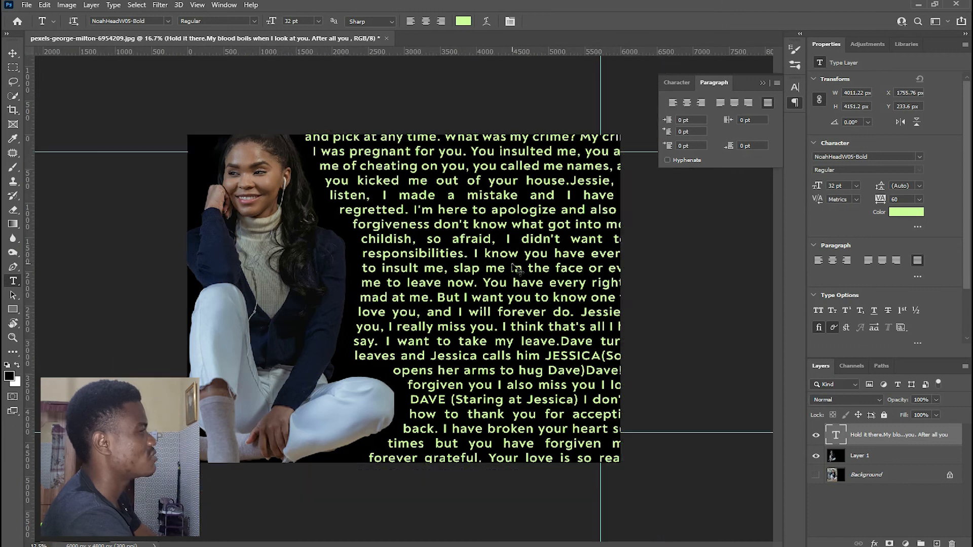
pyautogui.hotkey('ctrl', '+')
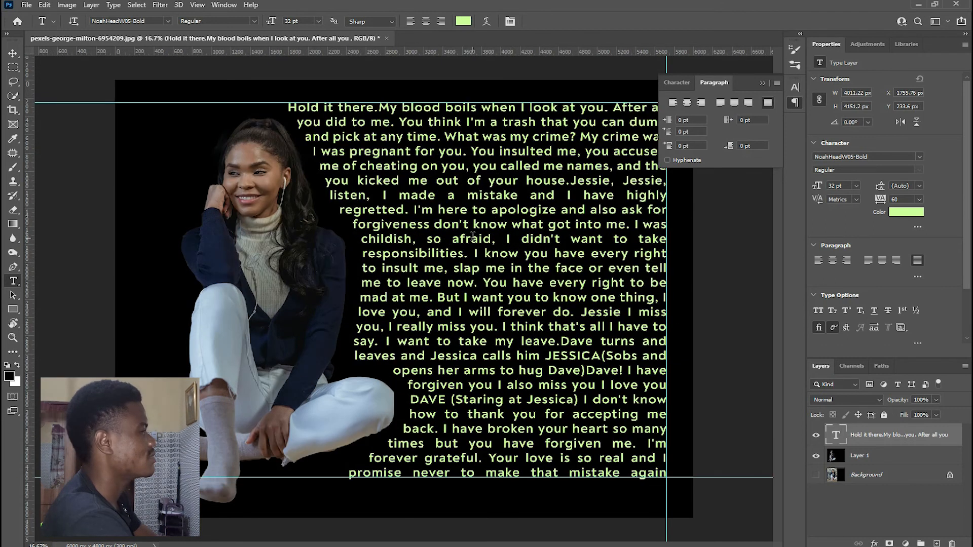
pyautogui.hotkey('ctrl', '-')
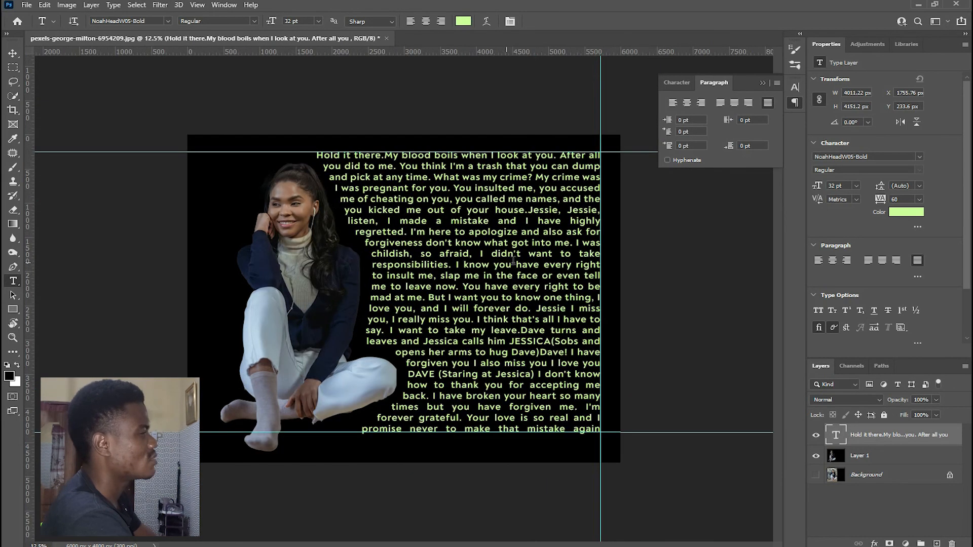
# - Remove the vertical guide and both horizontal guides from the canvas by moving them off the document with the Move tool
pyautogui.press('v')
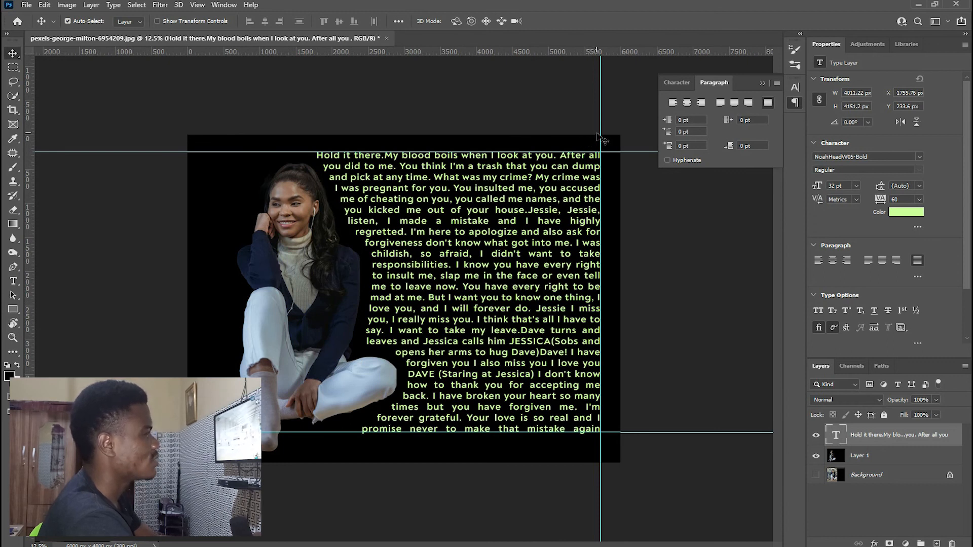
pyautogui.moveTo(601, 121); pyautogui.dragTo(31, 144)
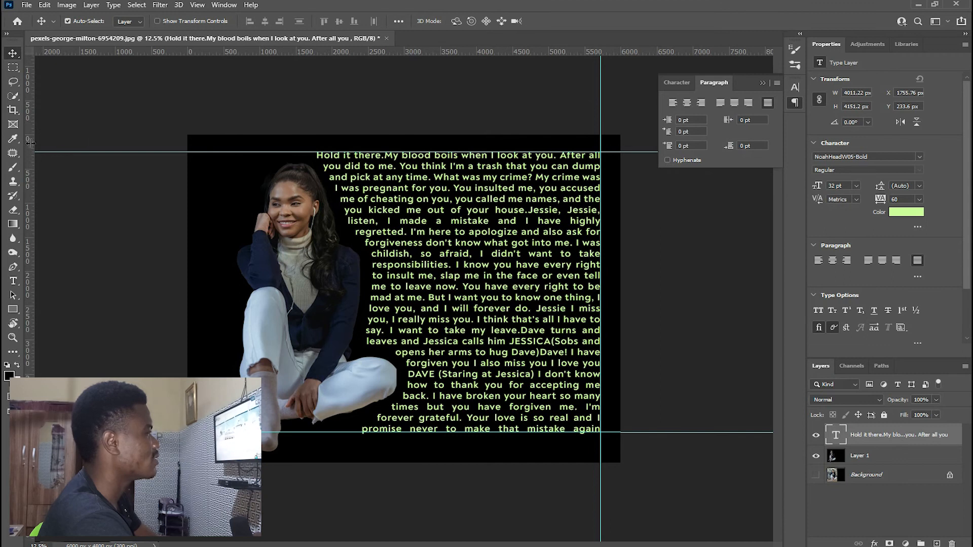
pyautogui.moveTo(180, 151); pyautogui.dragTo(207, 43)
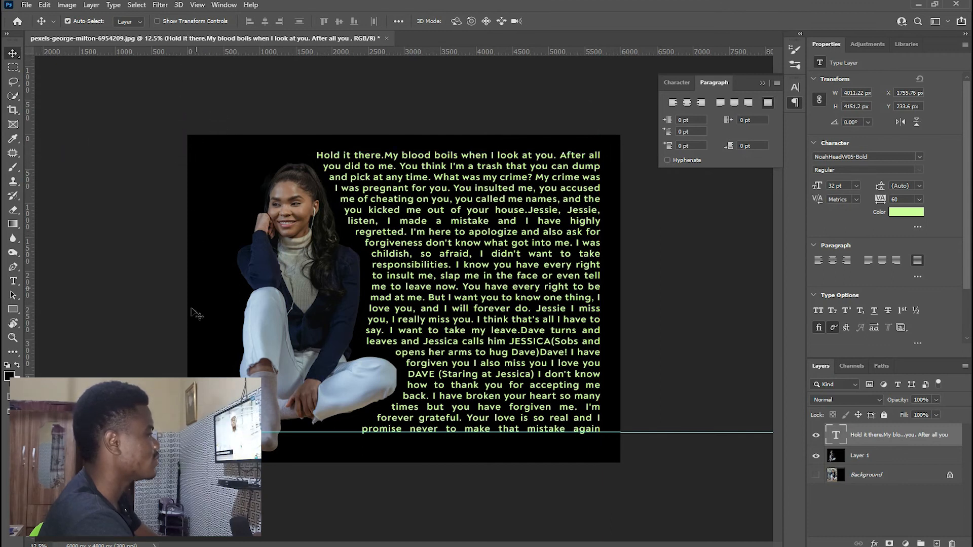
pyautogui.moveTo(198, 432); pyautogui.dragTo(225, 37)
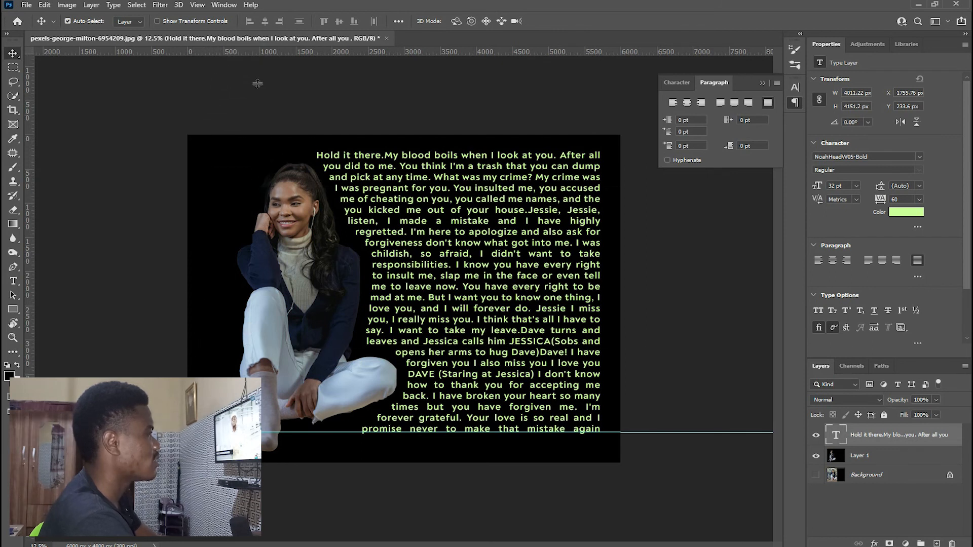
# - Examine the finished composition up close and as a whole, checking how the justified text follows the seated woman's silhouette
pyautogui.hotkey('ctrl', '+')
pyautogui.hotkey('ctrl', '-')
pyautogui.hotkey('ctrl', '-')
pyautogui.hotkey('ctrl', '+')
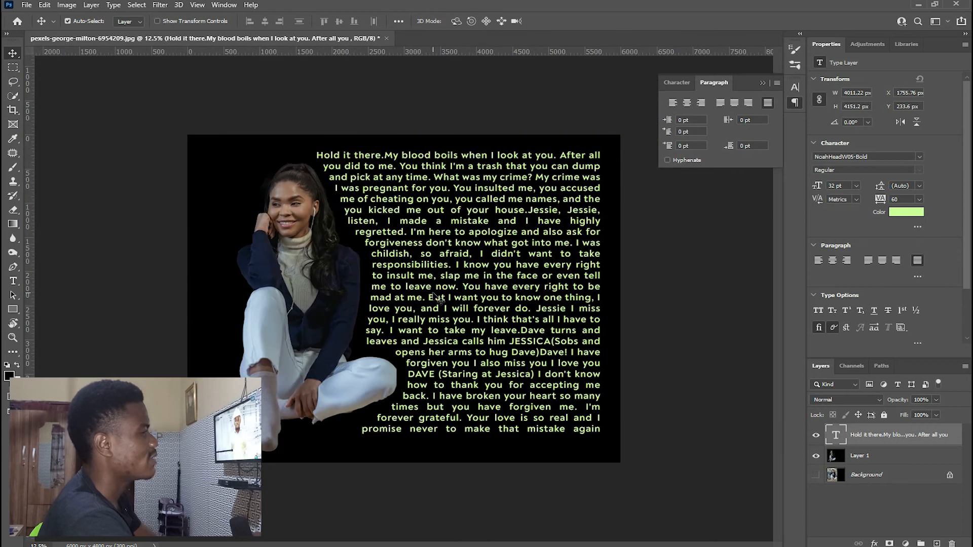
pyautogui.hotkey('ctrl', '+')
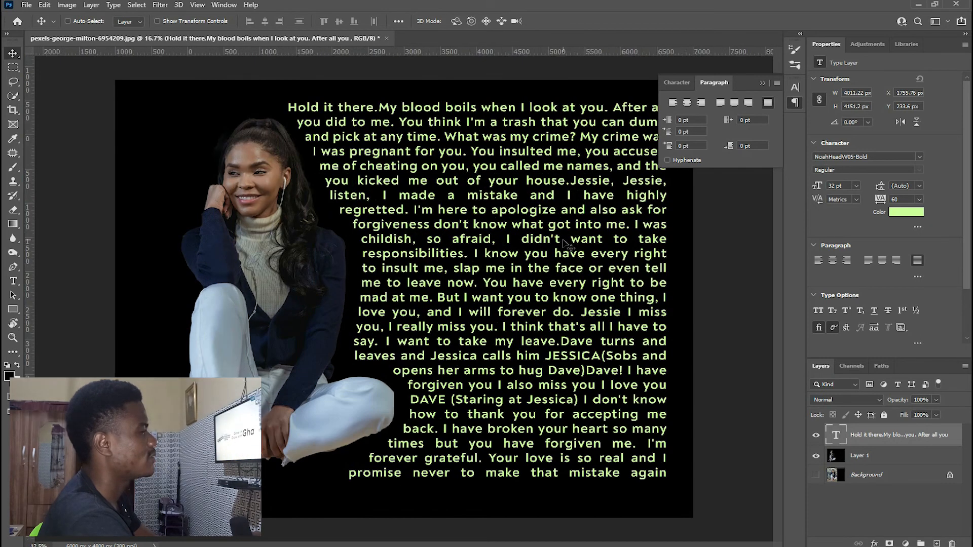
pyautogui.hotkey('ctrl', '-')
pyautogui.hotkey('ctrl', '+')
pyautogui.hotkey('ctrl', '-')
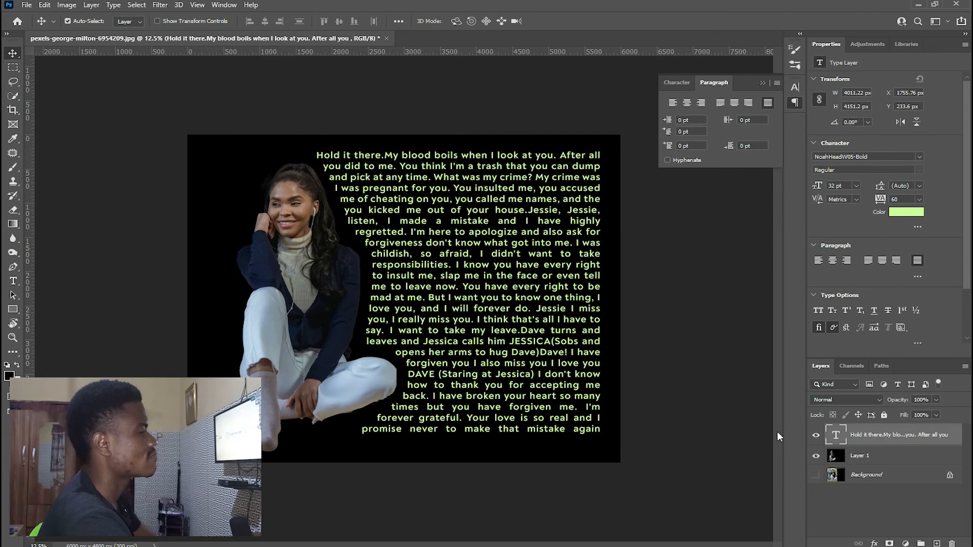
pyautogui.hotkey('ctrl', '+')
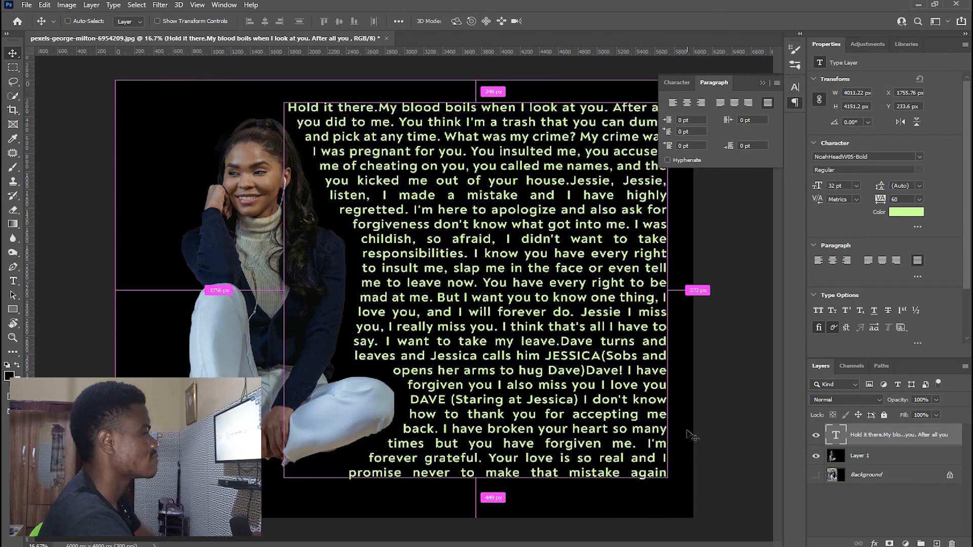
pyautogui.hotkey('ctrl', '-')
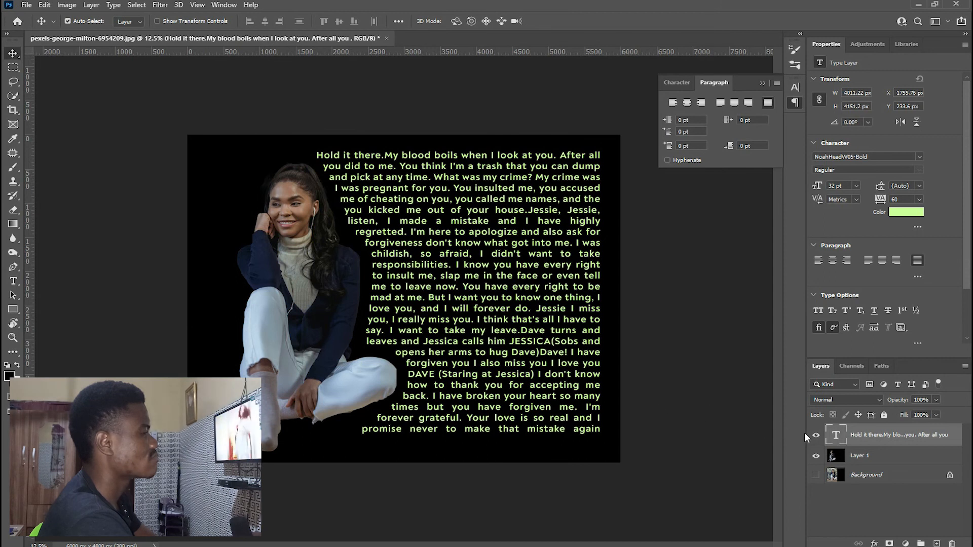
pyautogui.press('t')
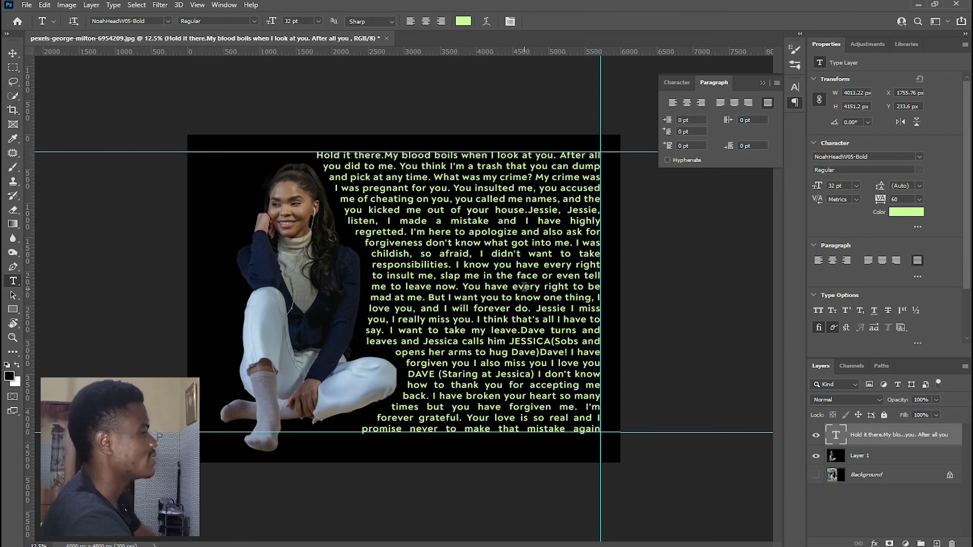
pyautogui.hotkey('ctrl', '+')
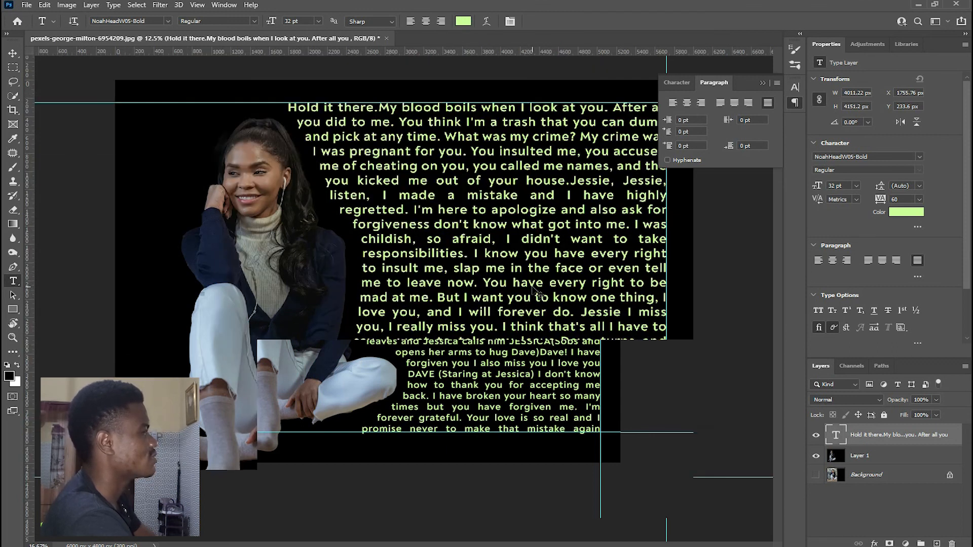
pyautogui.hotkey('ctrl', '-')
pyautogui.hotkey('ctrl', '+')
pyautogui.hotkey('ctrl', '-')
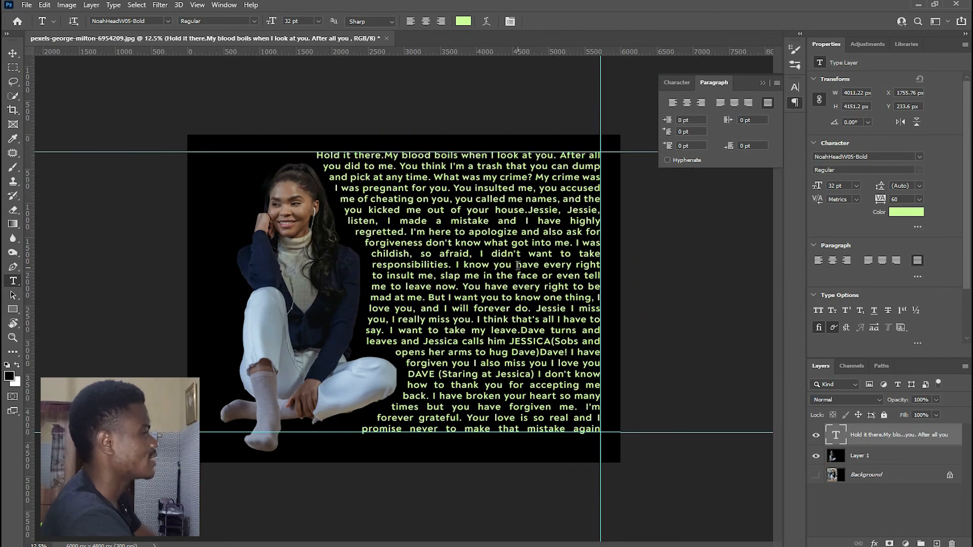
pyautogui.hotkey('ctrl', '+')
pyautogui.hotkey('ctrl', '+')
pyautogui.hotkey('ctrl', '-')
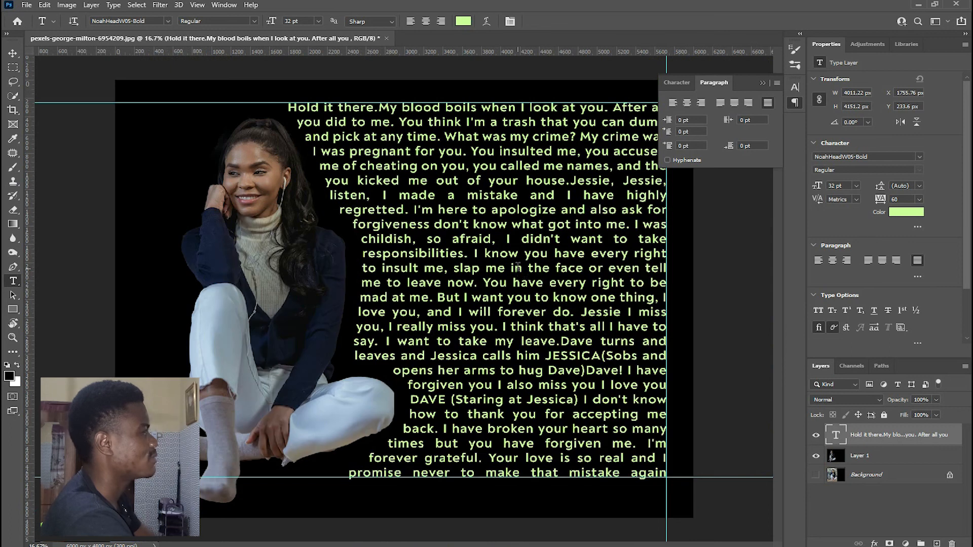
pyautogui.hotkey('ctrl', '-')
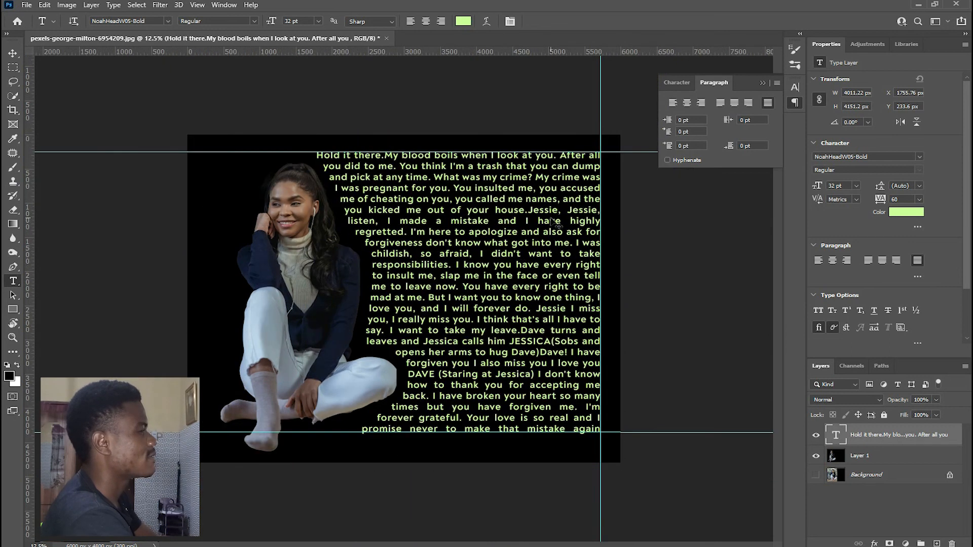
pyautogui.hotkey('ctrl', '+')
pyautogui.hotkey('ctrl', '-')
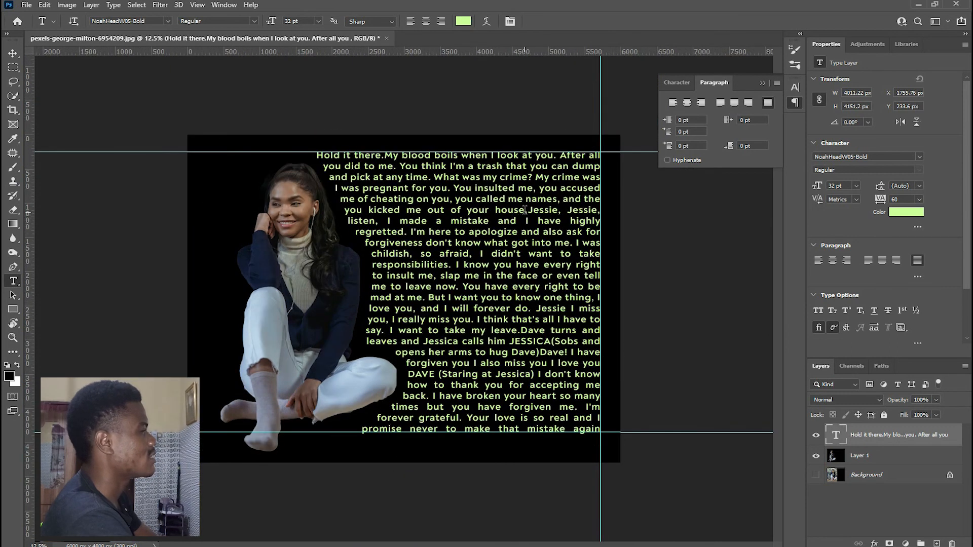
pyautogui.hotkey('ctrl', '+')
pyautogui.hotkey('ctrl', '-')
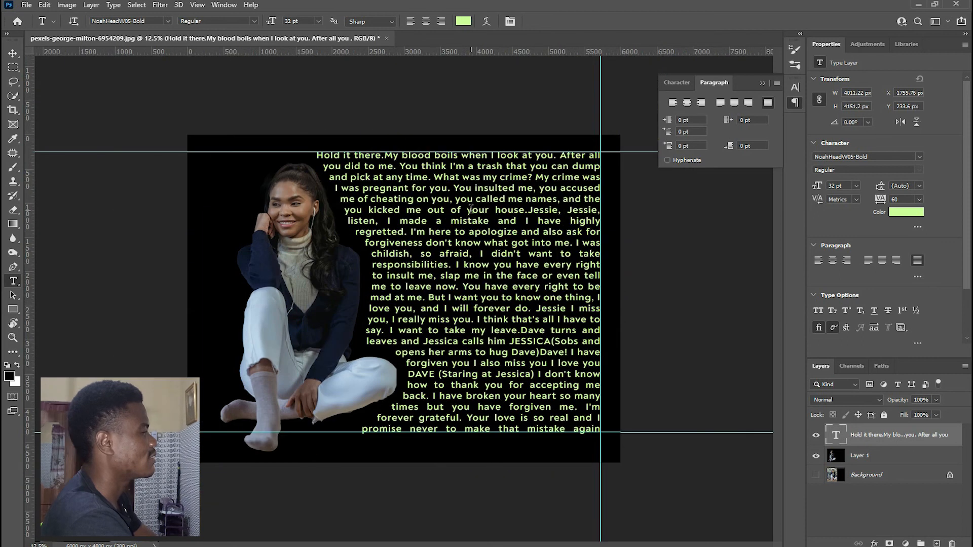